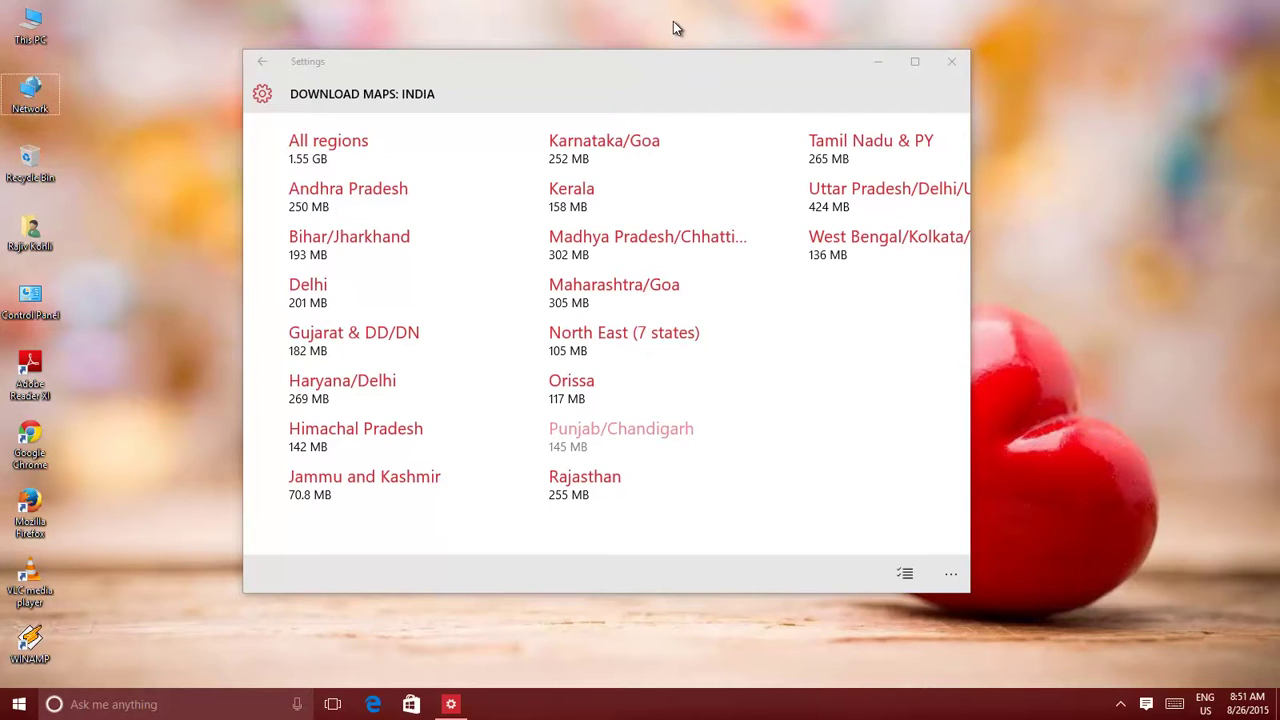
Close the Settings window showing the India offline-map regions list
left_click(952, 63)
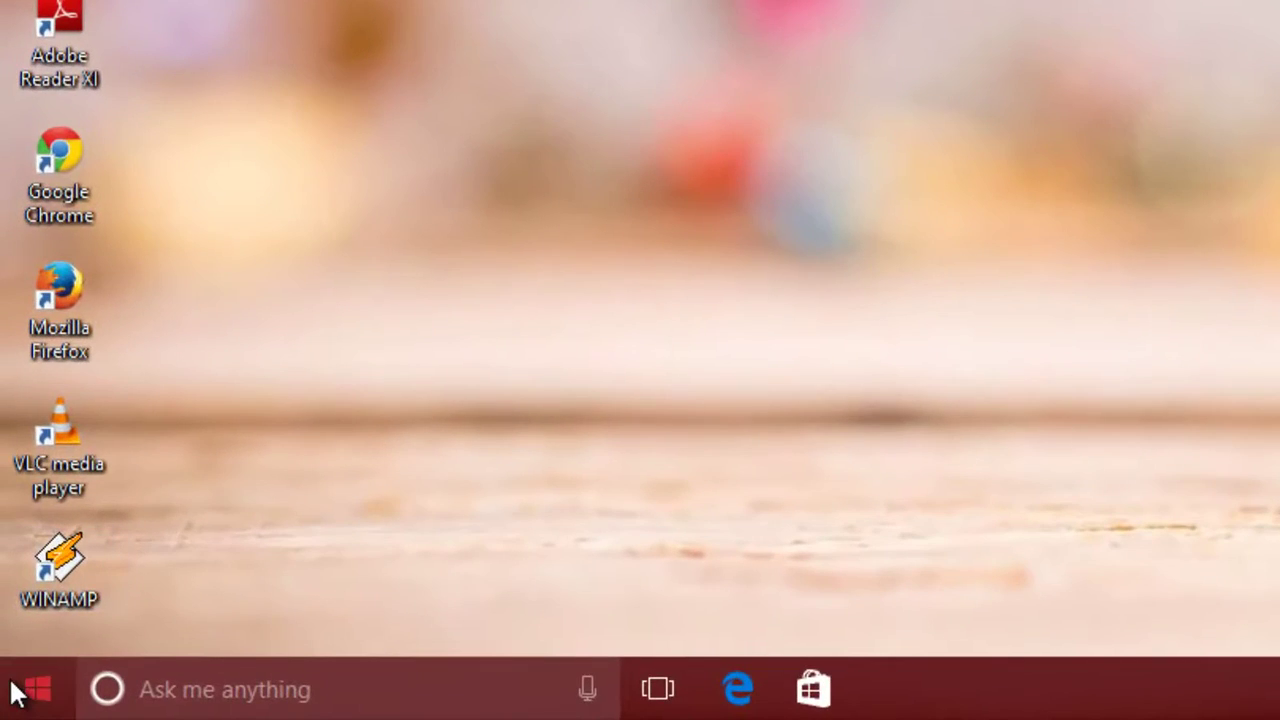
Reopen Settings at System > Offline maps to see the downloaded Punjab/Chandigarh map
left_click(18, 690)
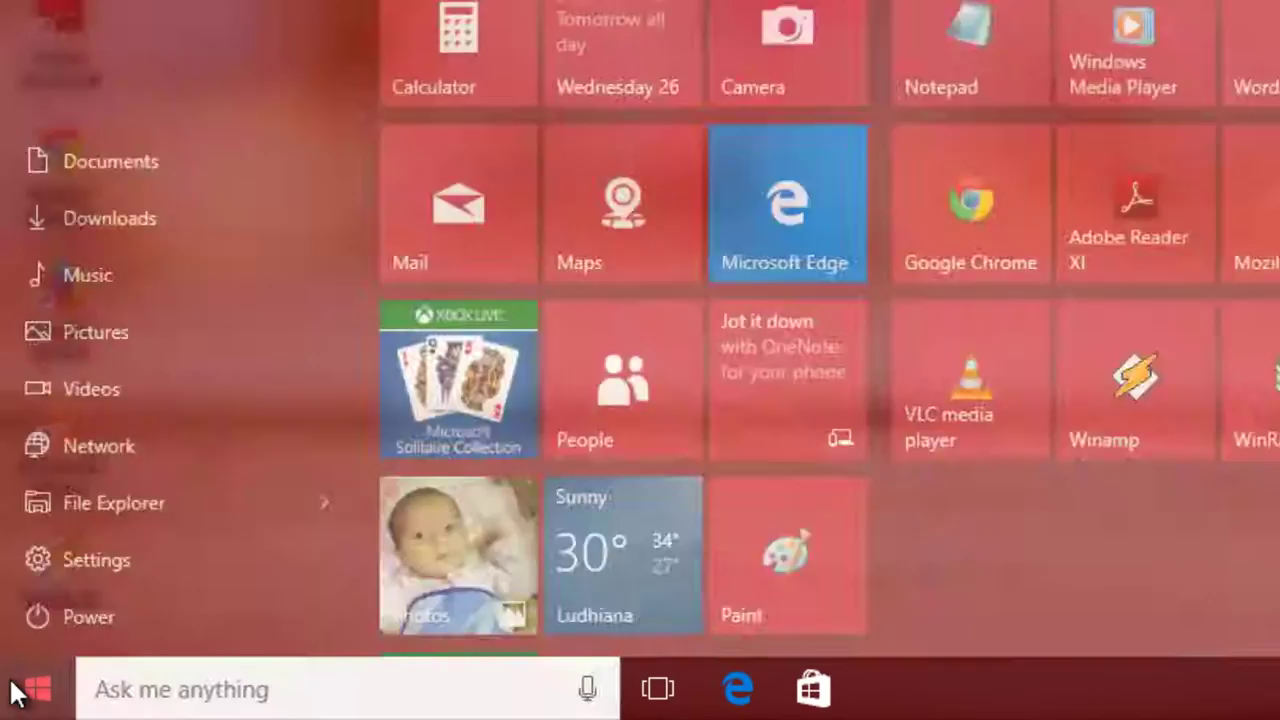
left_click(99, 513)
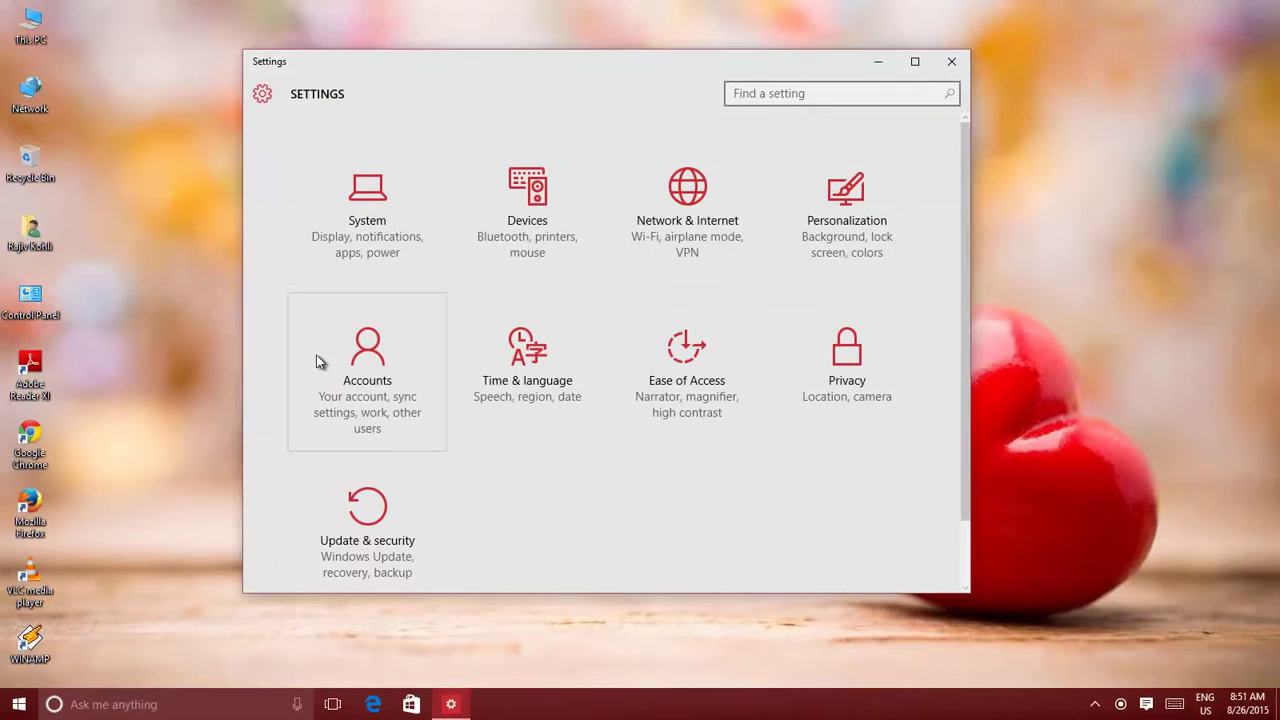
left_click(366, 216)
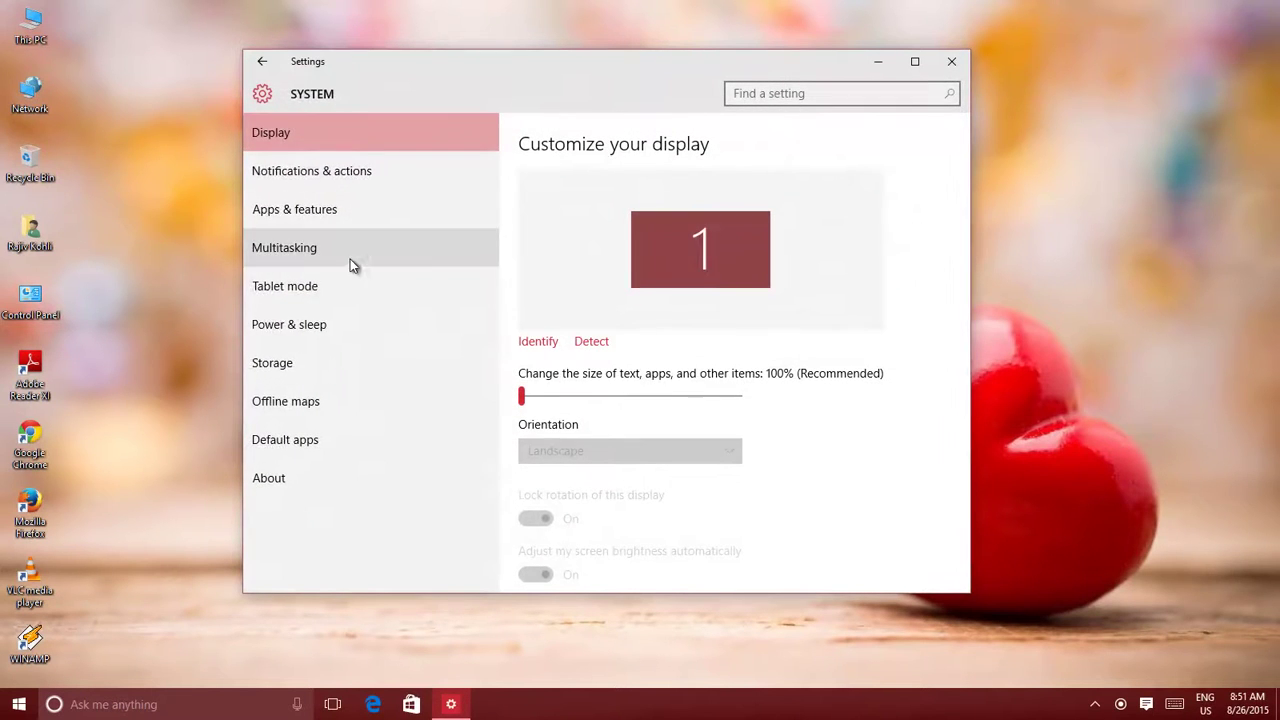
left_click(300, 412)
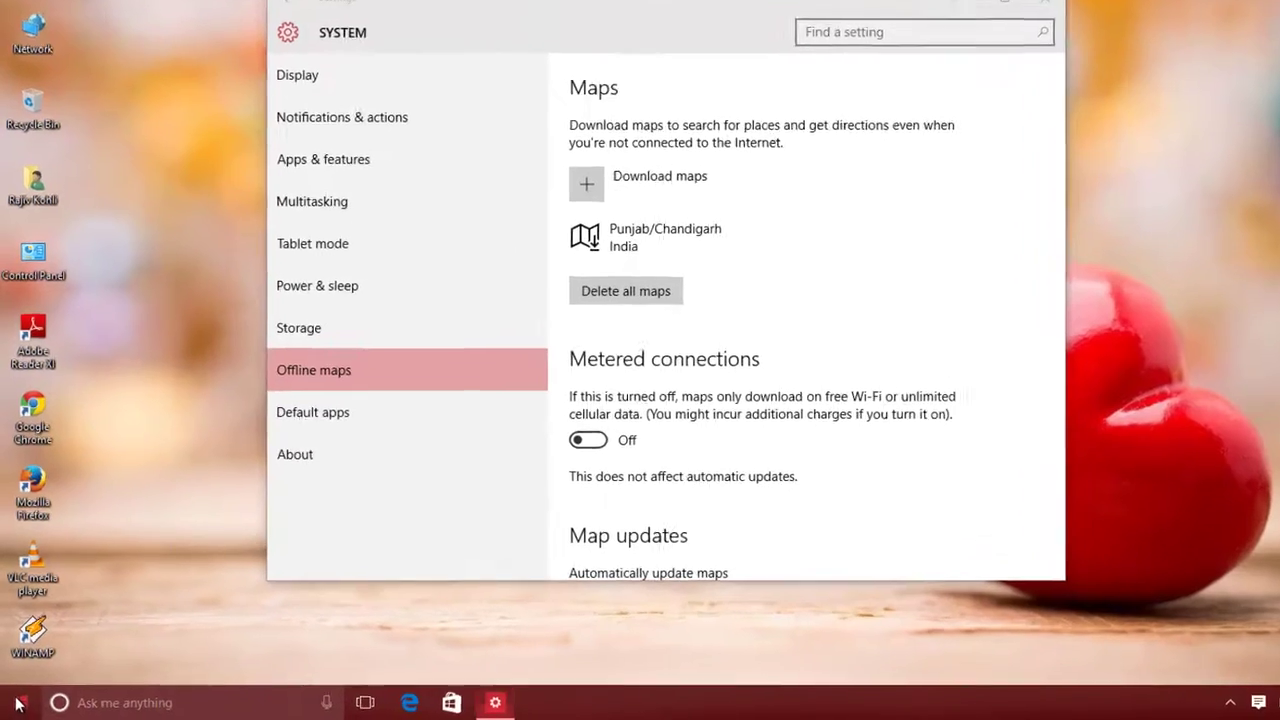
Launch the Maps app from the M section of All apps
left_click(16, 705)
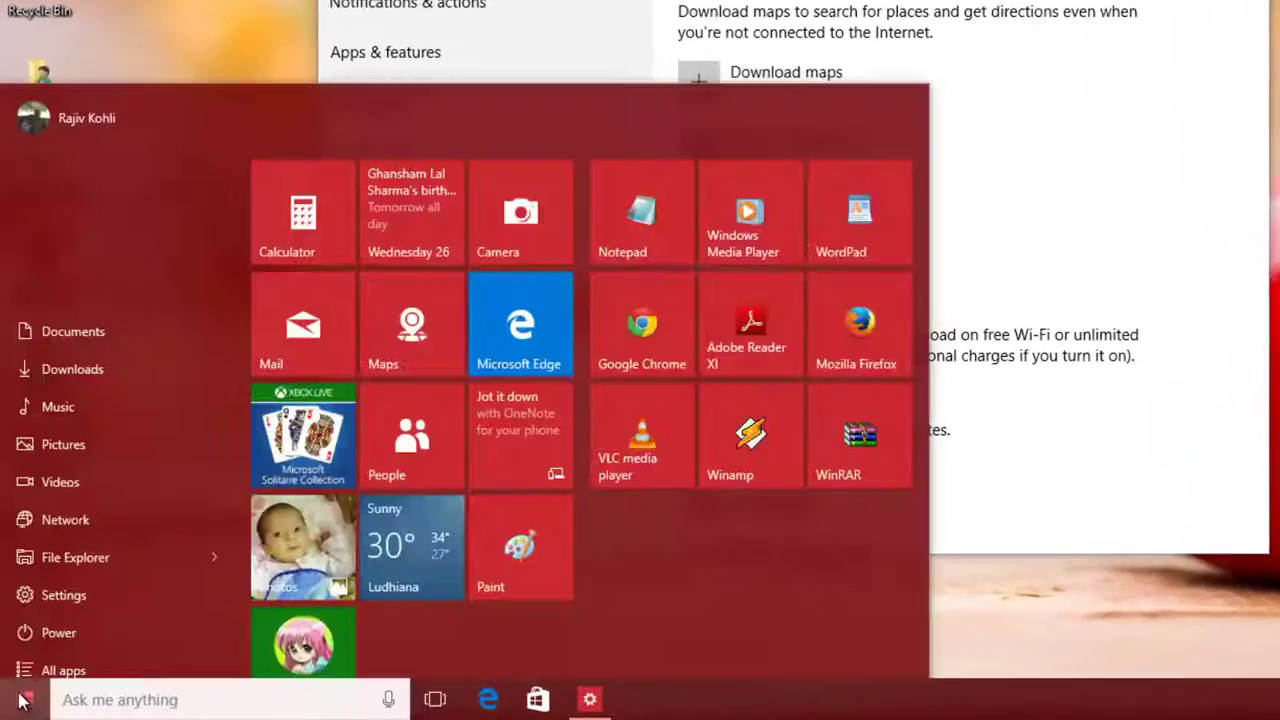
left_click(69, 646)
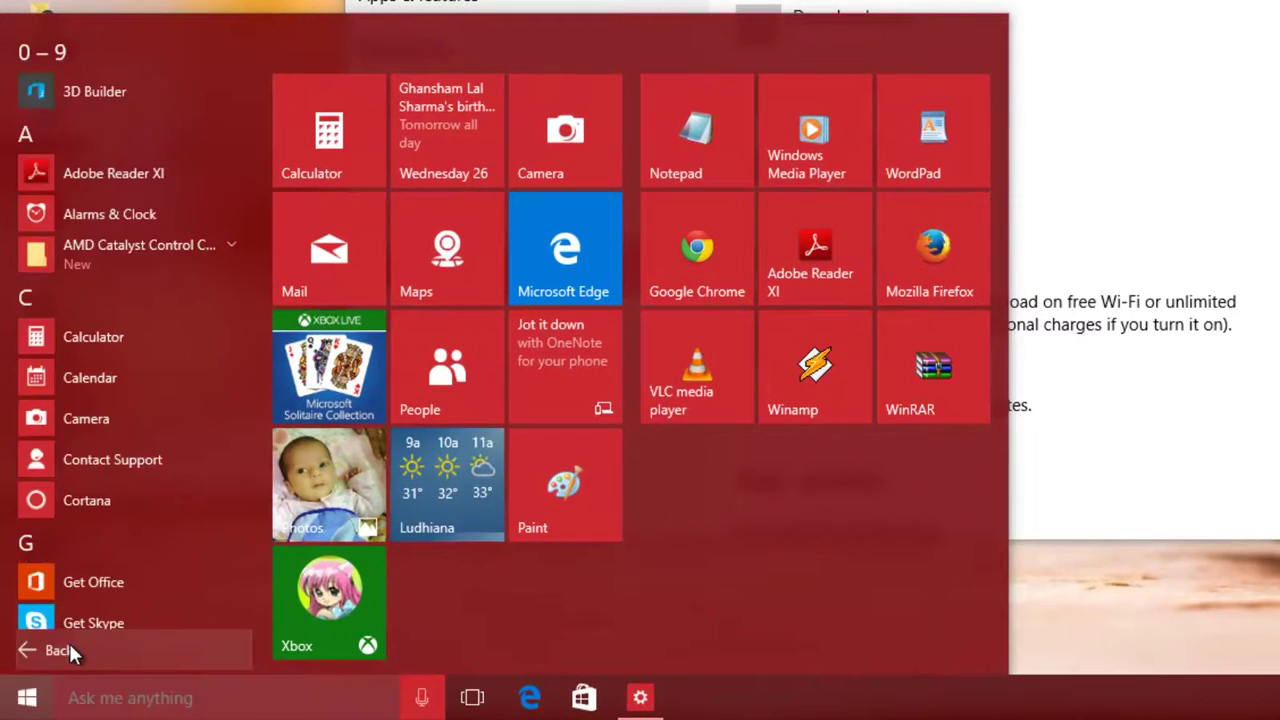
left_click(51, 39)
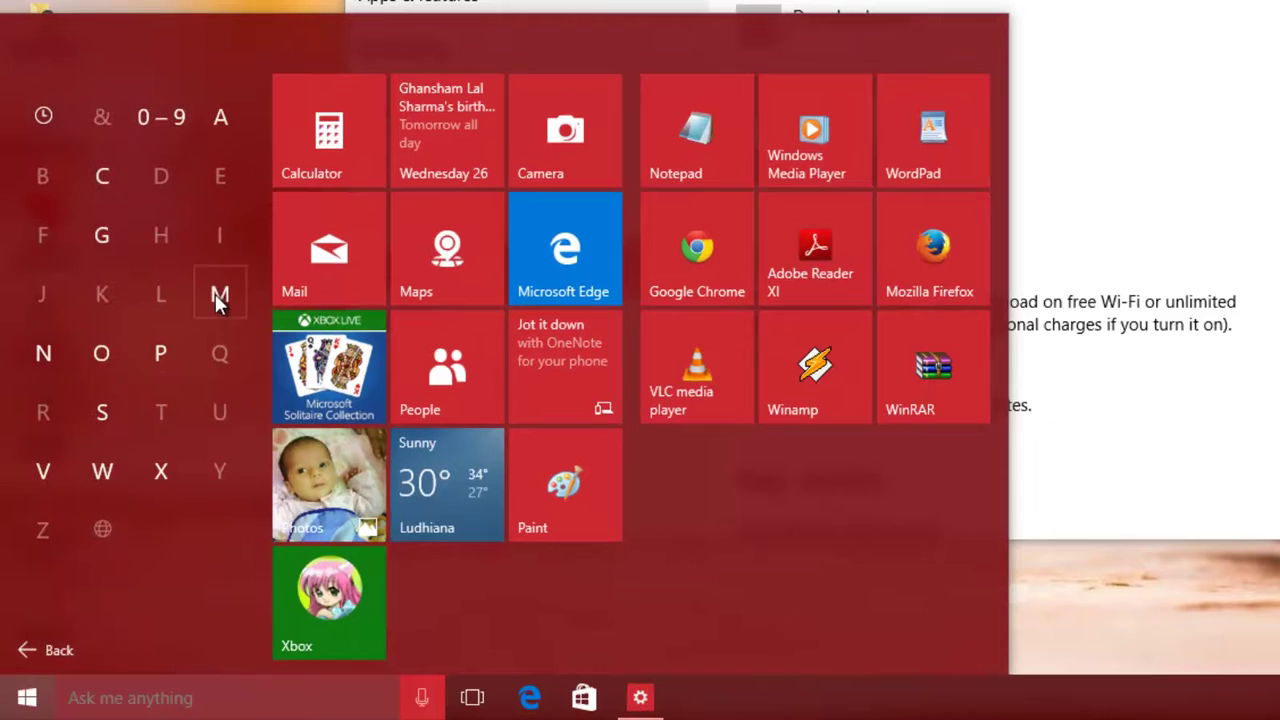
left_click(218, 292)
left_click(73, 134)
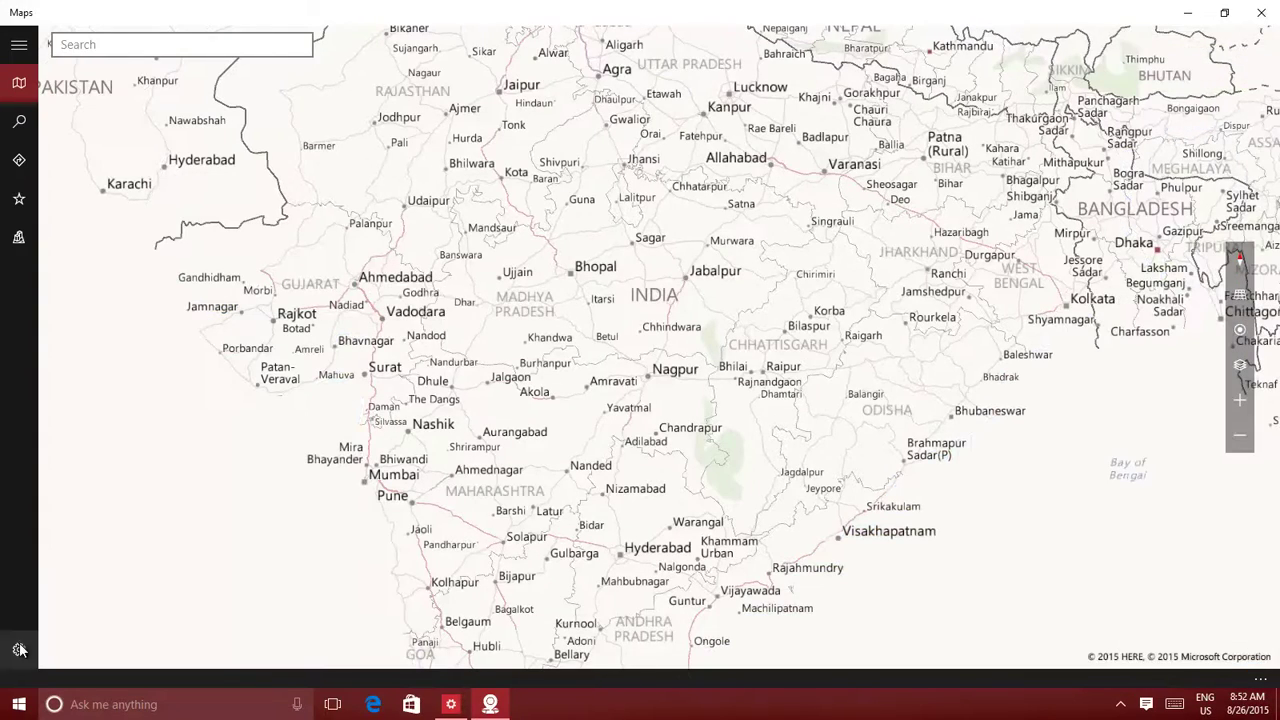
Open the Maps settings pane and scroll through its General, Search, Navigation, Privacy and About options
left_click(20, 649)
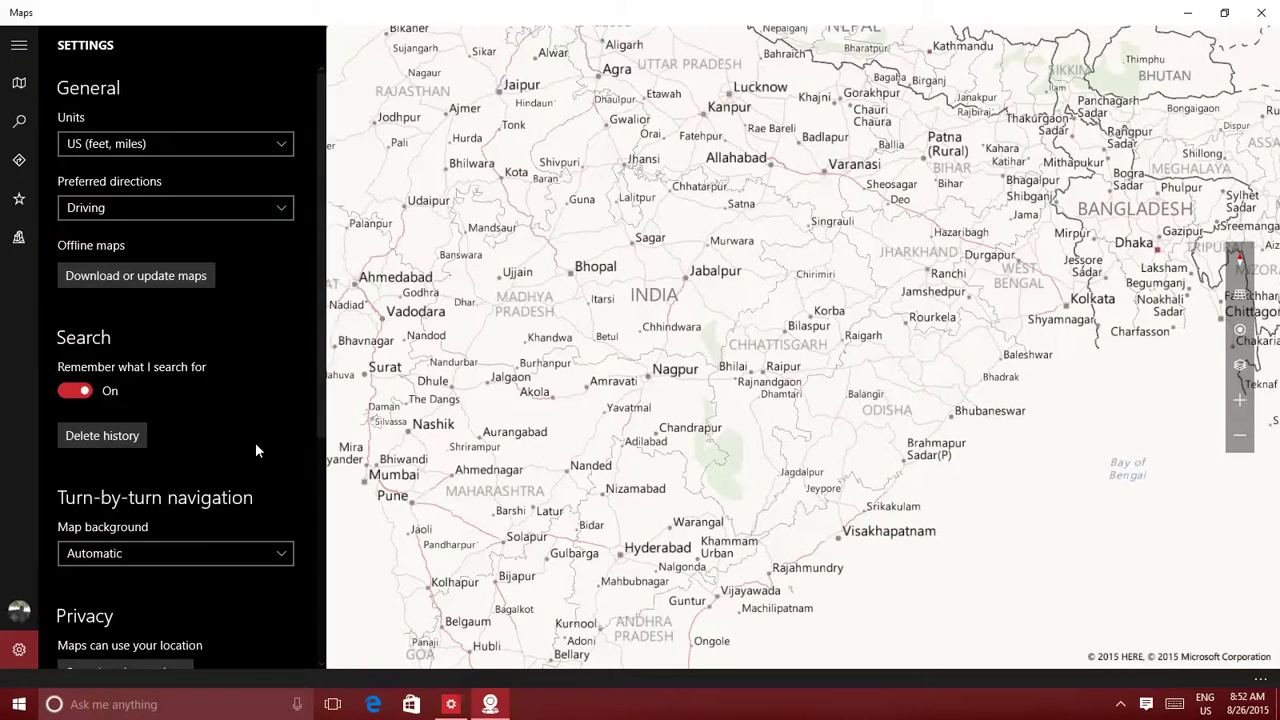
scroll(256, 446, "down", 2)
scroll(255, 442, "down", 3)
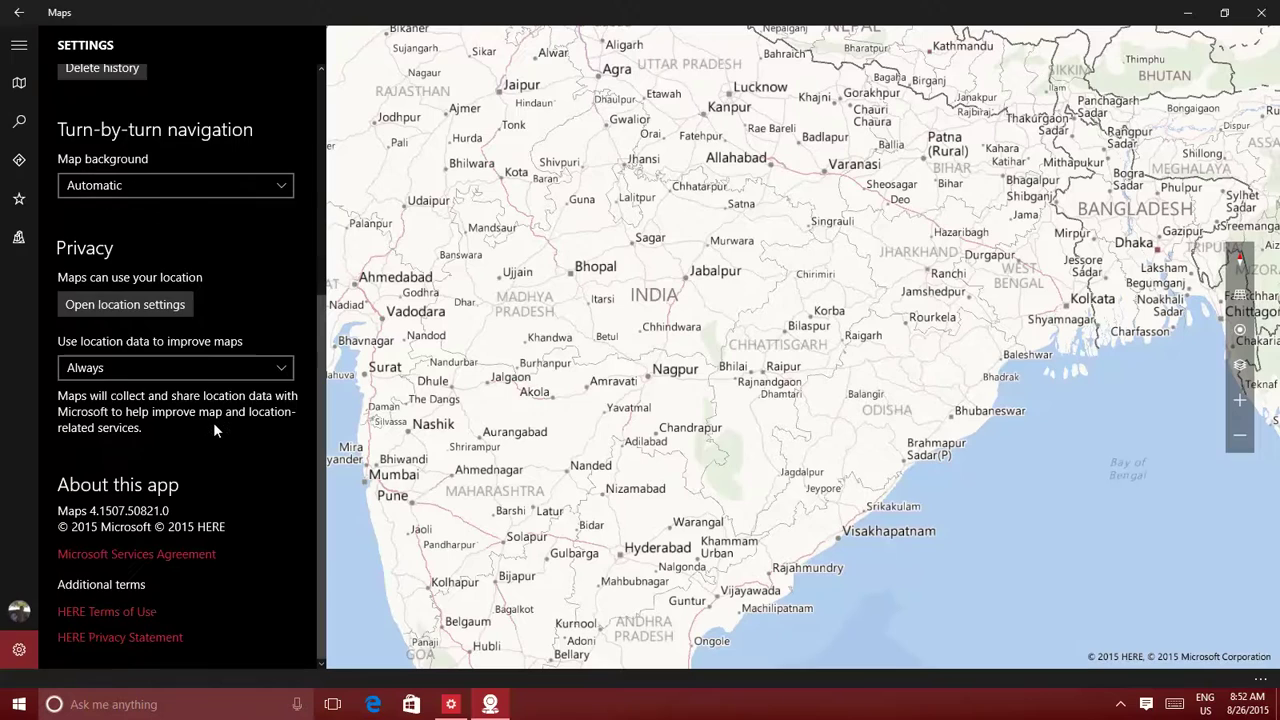
scroll(213, 421, "up", 6)
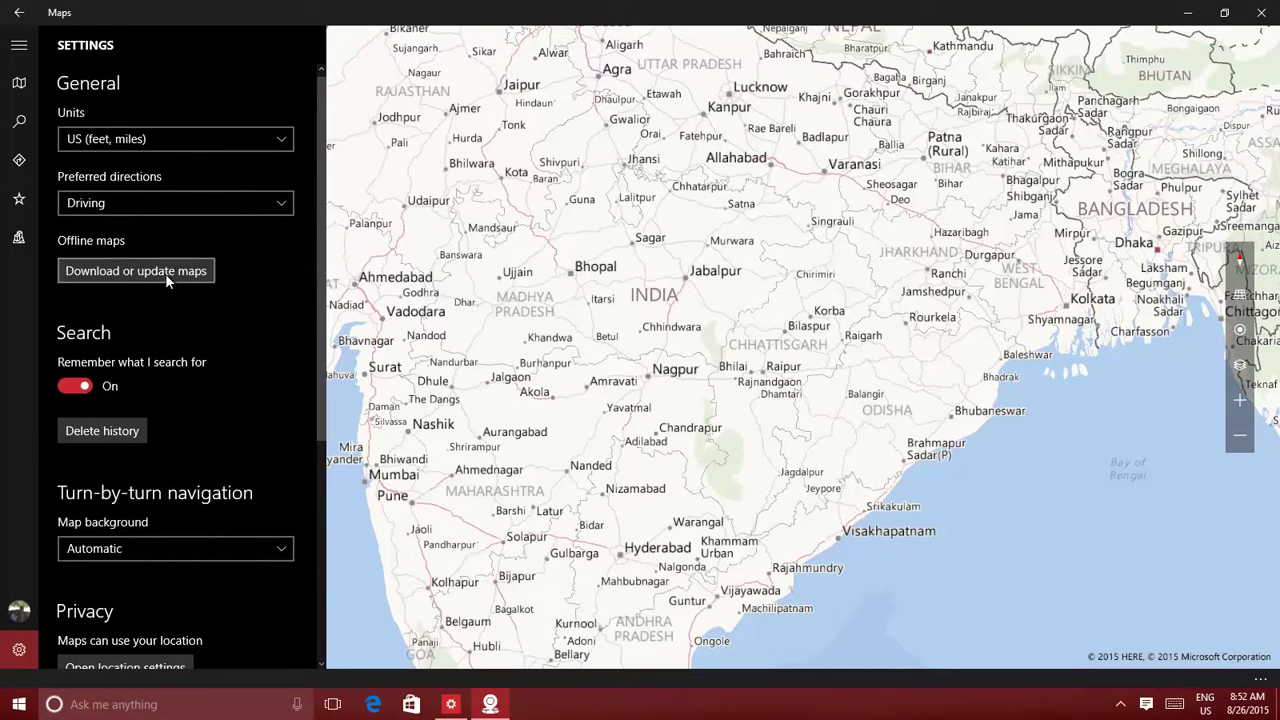
Queue the Himachal Pradesh map for download via Asia > India in Offline maps
left_click(165, 272)
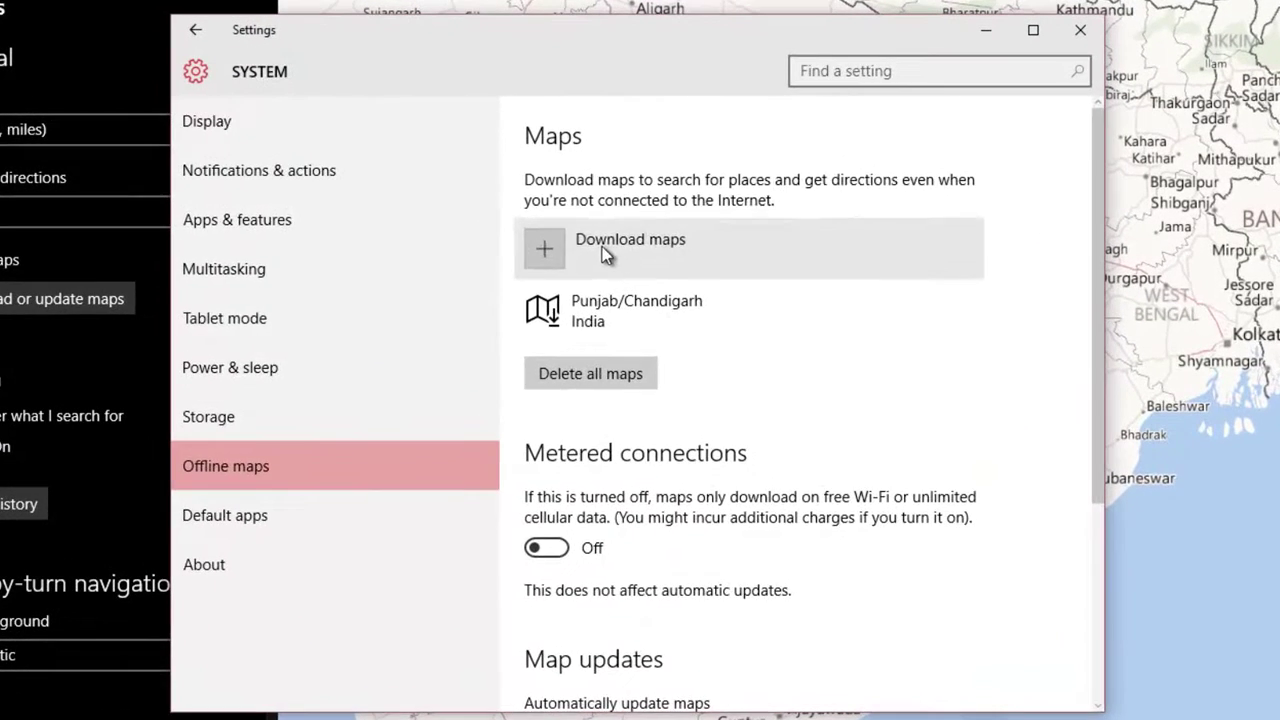
left_click(596, 232)
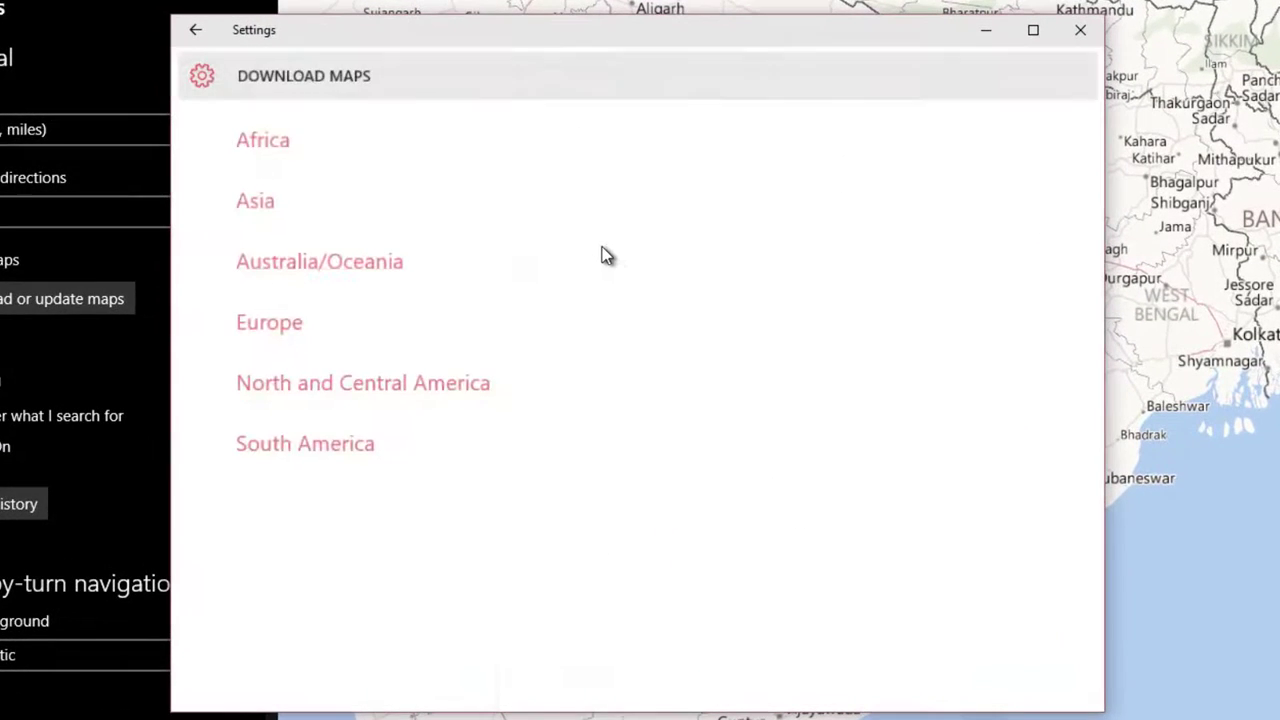
left_click(261, 199)
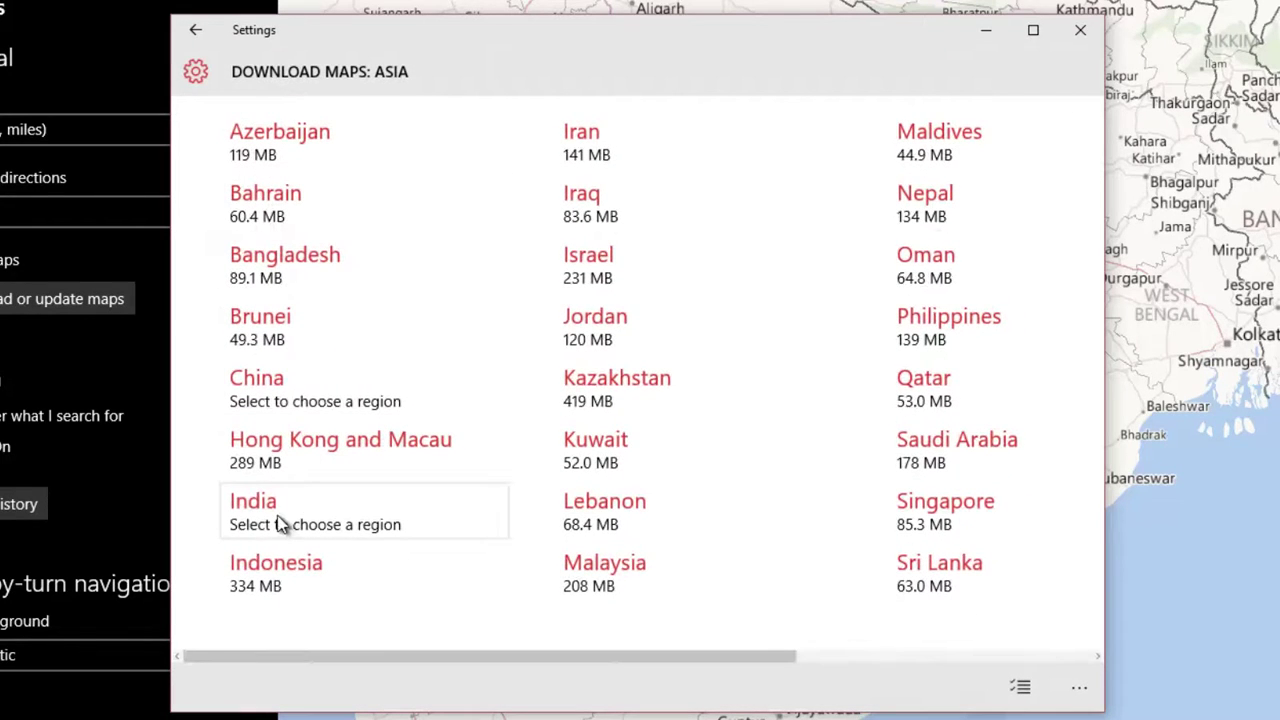
left_click(282, 525)
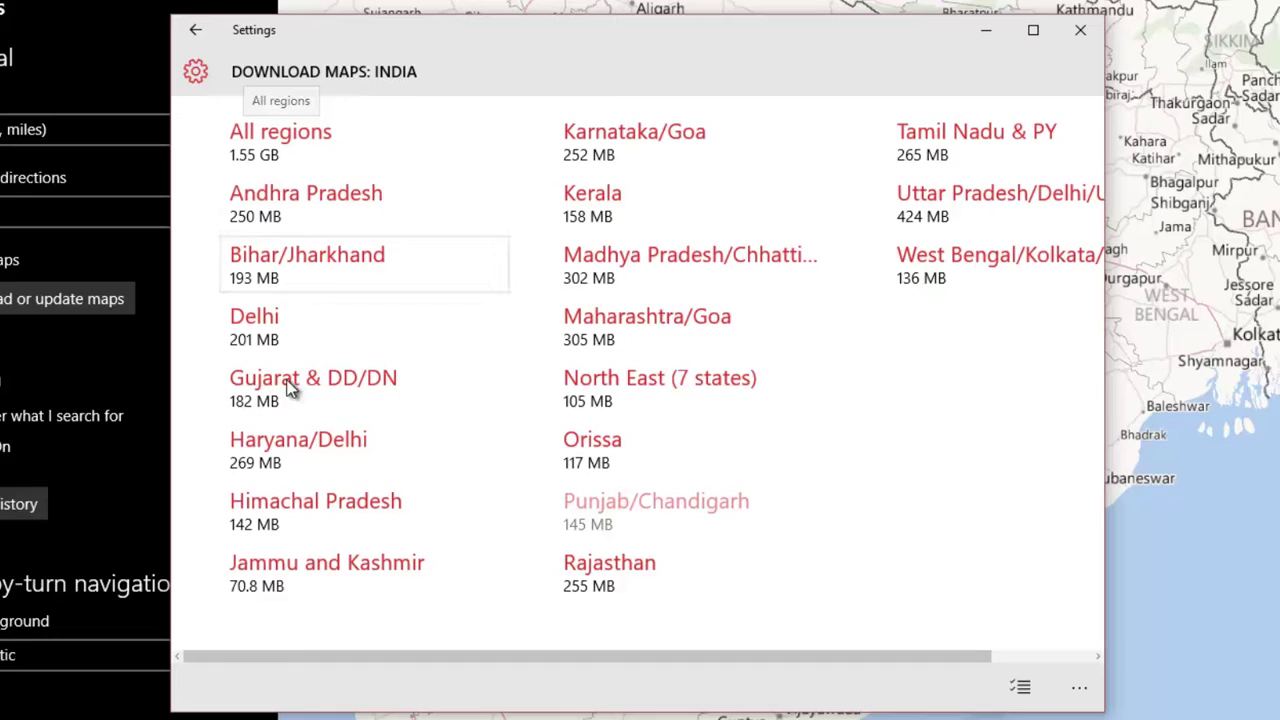
left_click(300, 515)
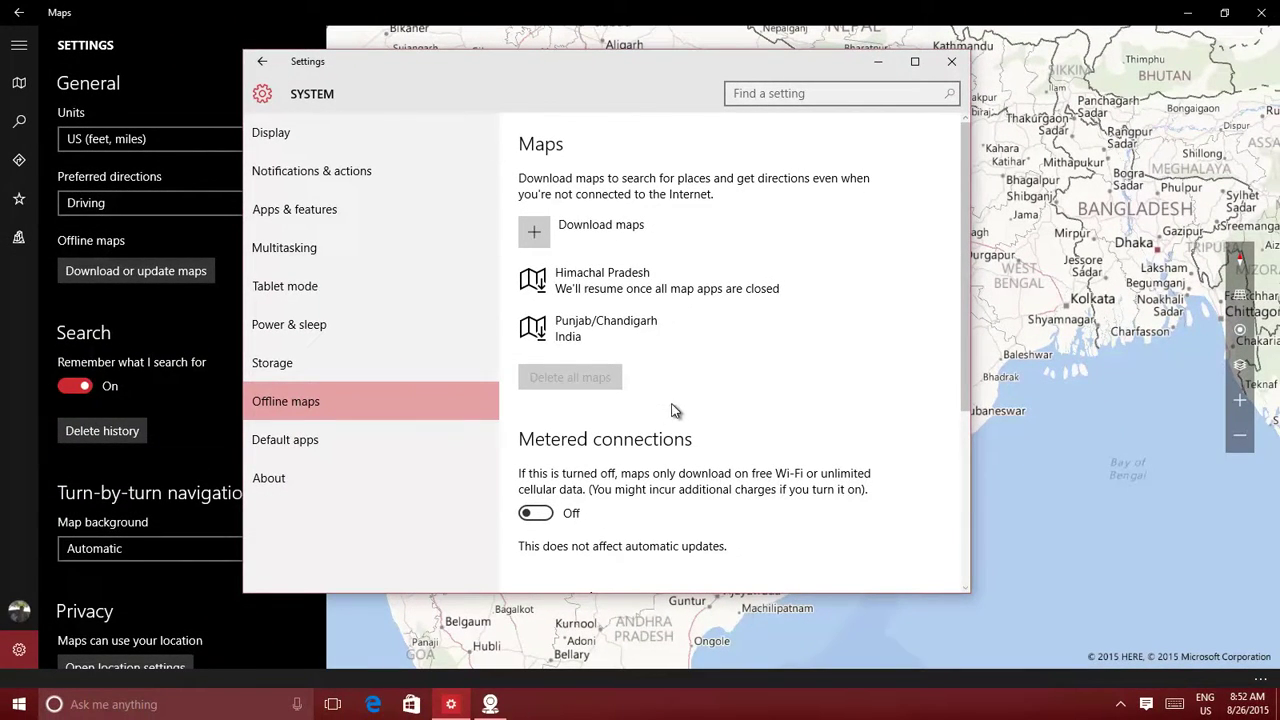
Close Maps so downloads resume, then review Jammu and Kashmir, Himachal Pradesh and Punjab/Chandigarh entries
left_click(1270, 14)
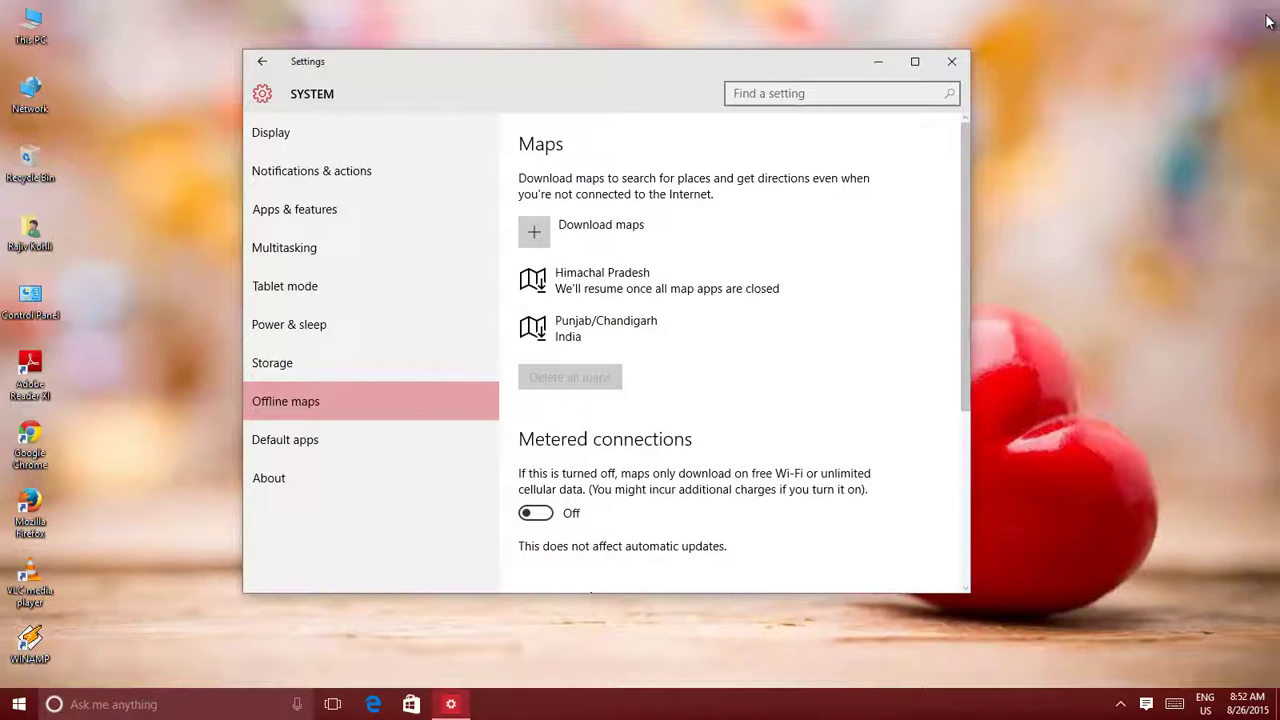
left_click(644, 292)
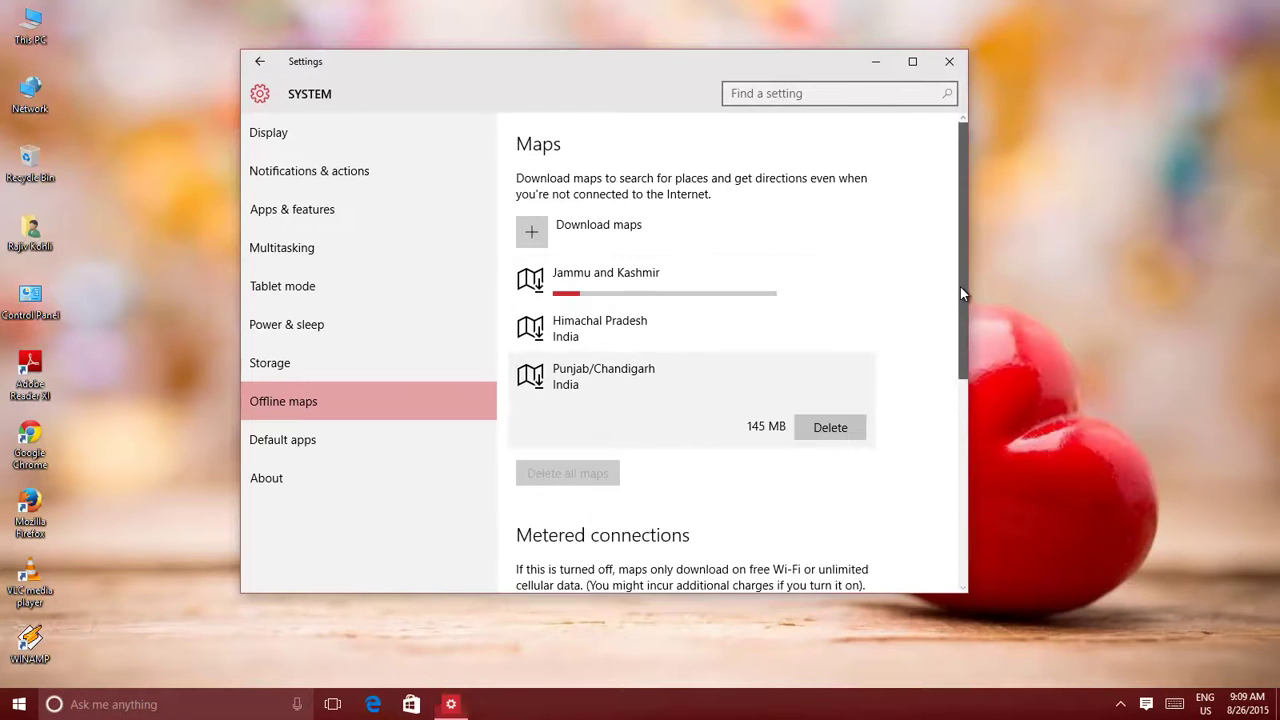
left_click_drag(960, 288, 957, 397)
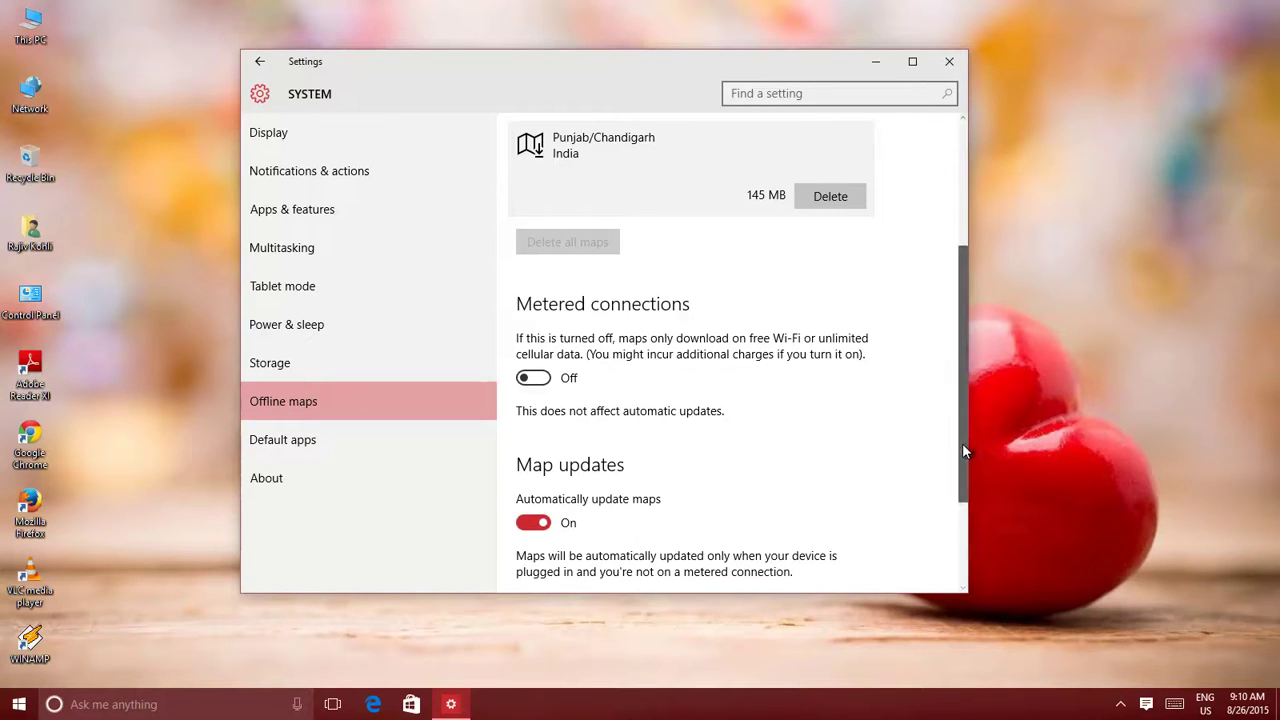
left_click_drag(962, 443, 950, 524)
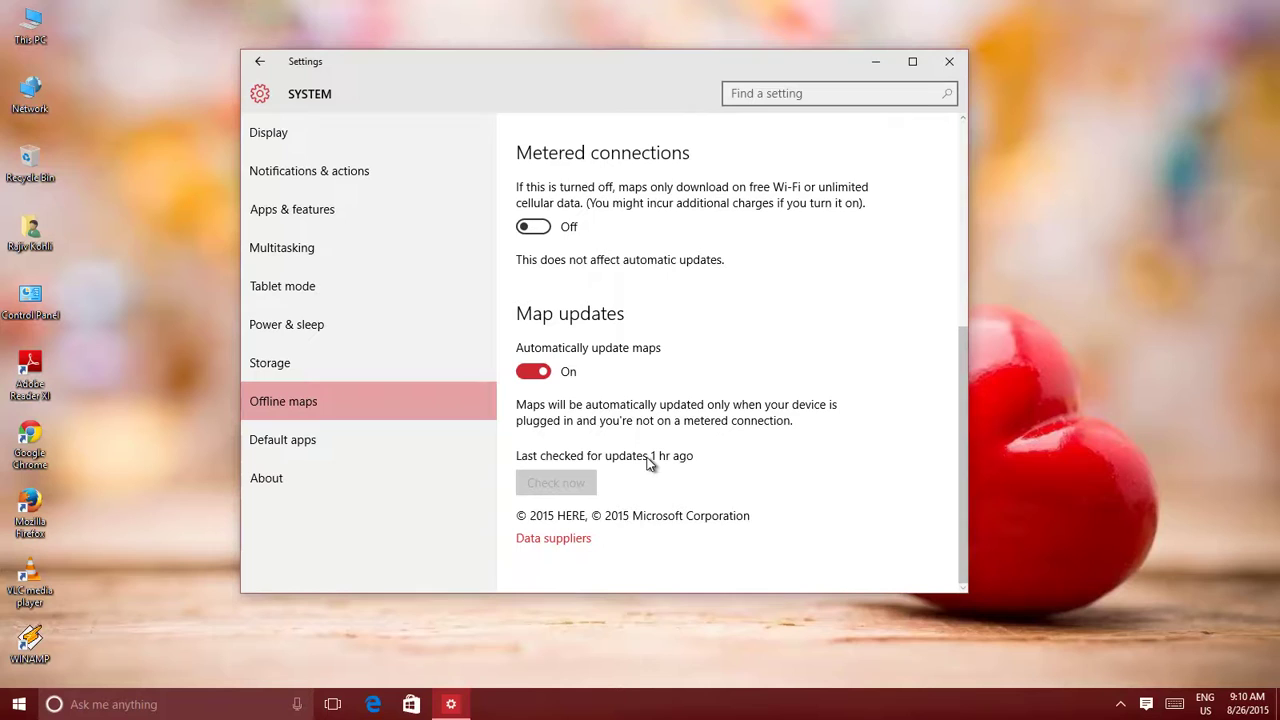
scroll(792, 332, "up", 5)
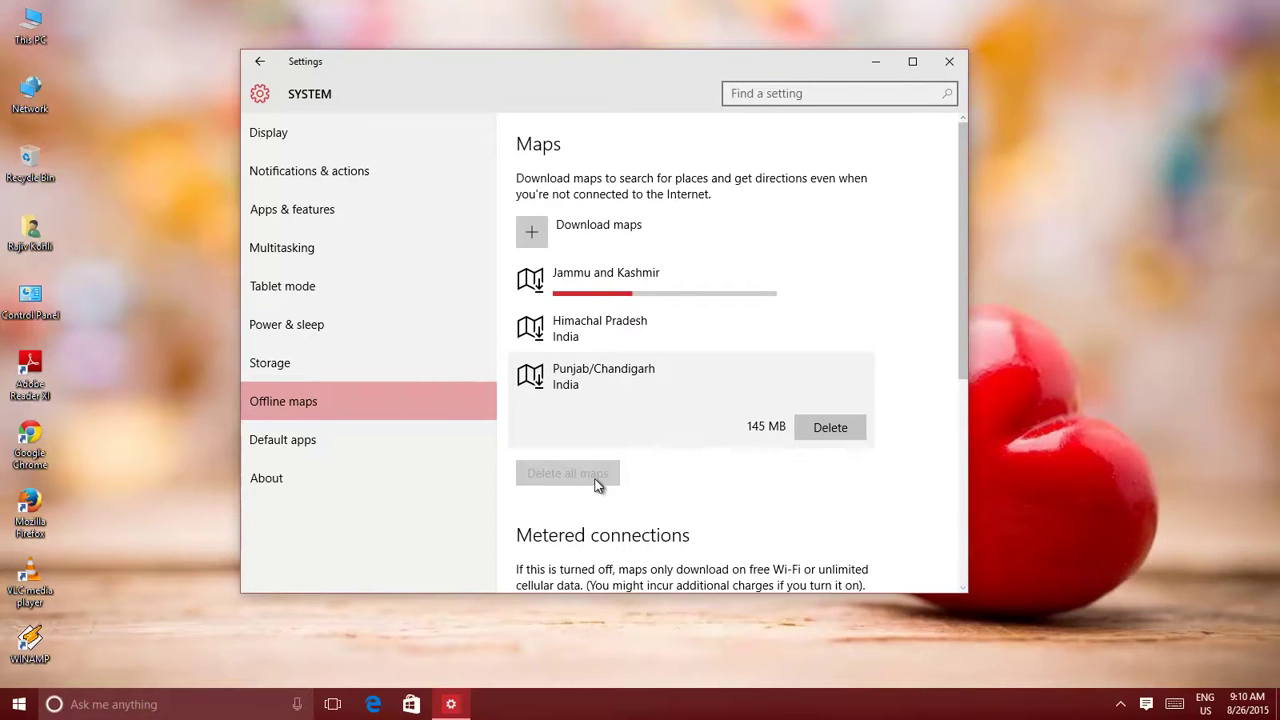
Disable the Ethernet1 adapter through Network and Sharing Center, then close the network windows
left_click(949, 61)
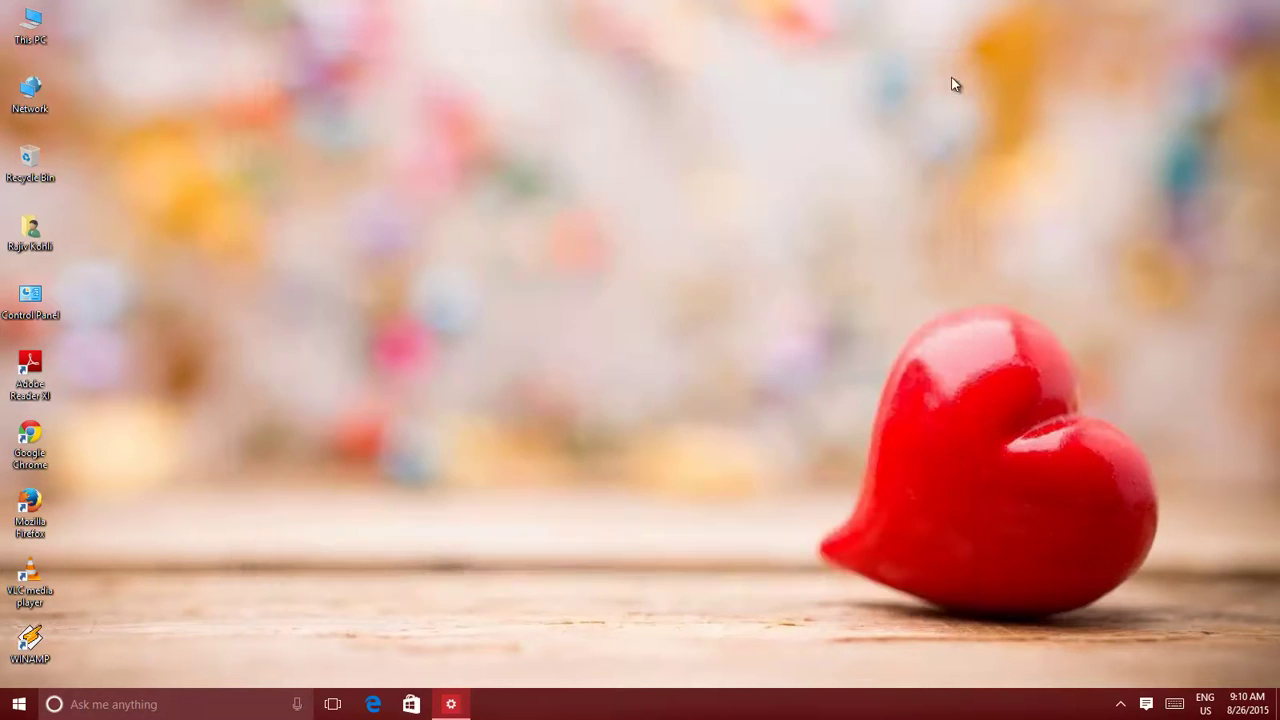
left_click(1120, 704)
right_click(1127, 633)
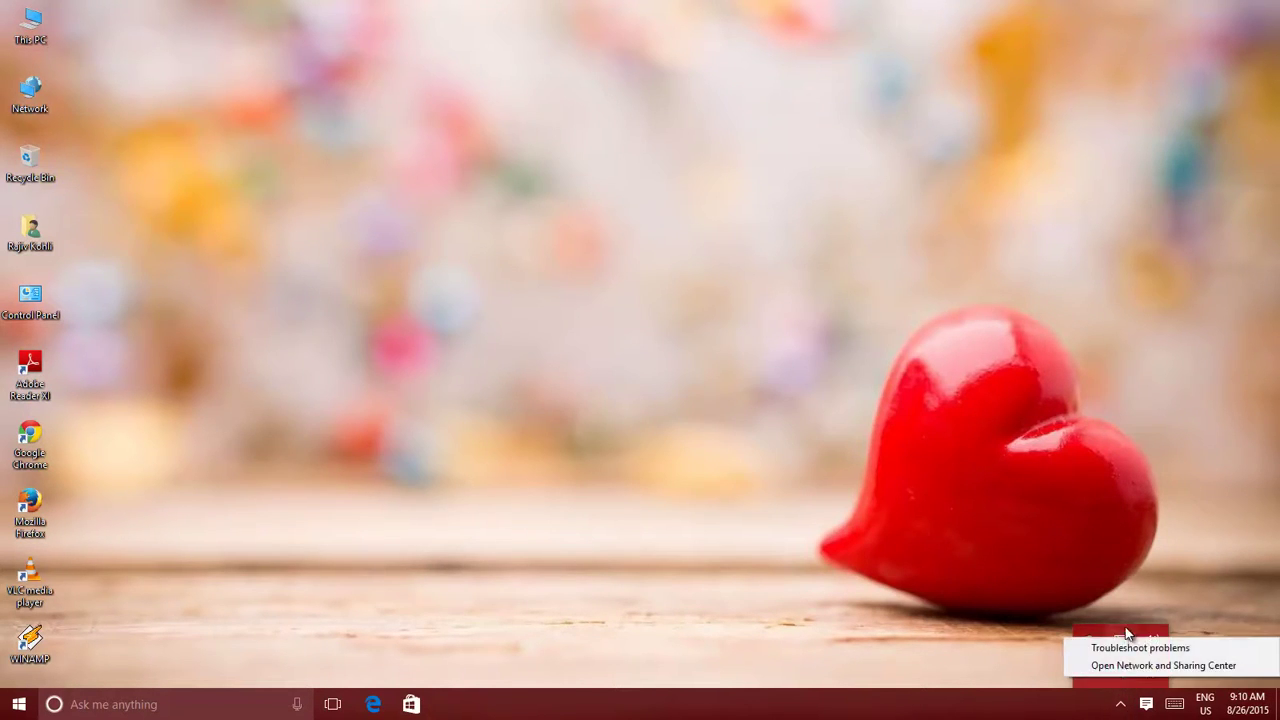
left_click(1130, 667)
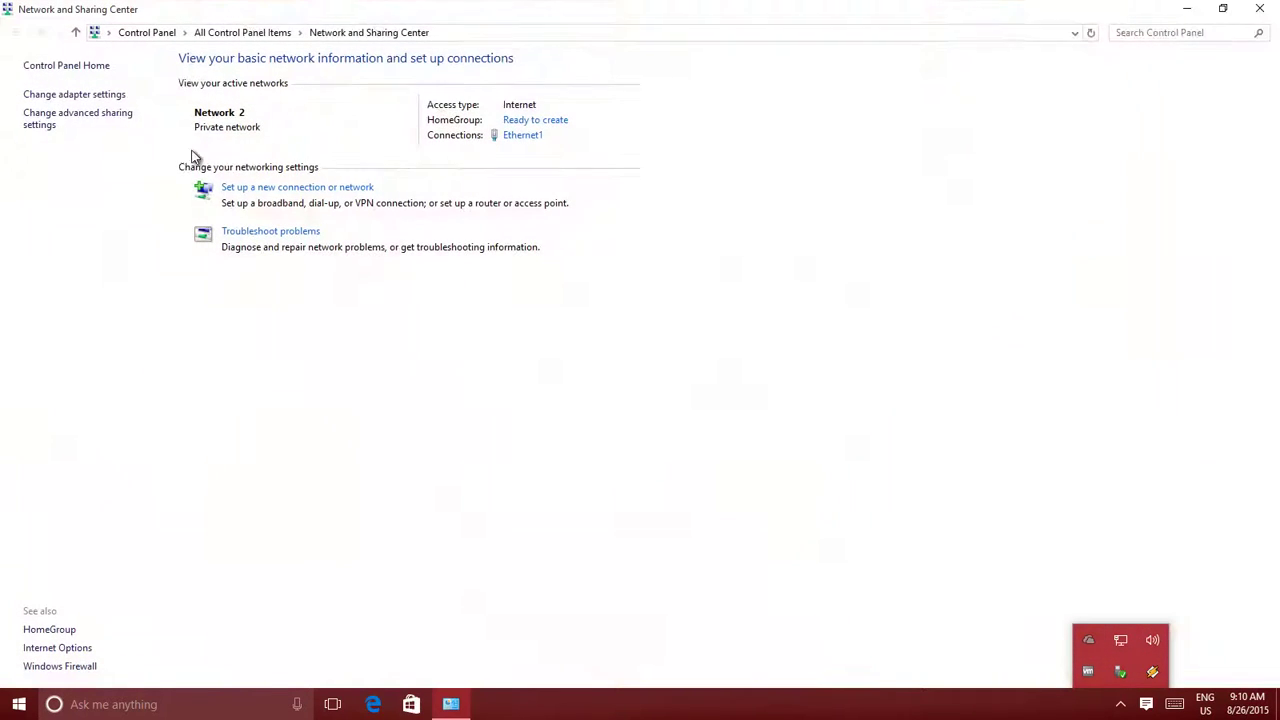
left_click(110, 94)
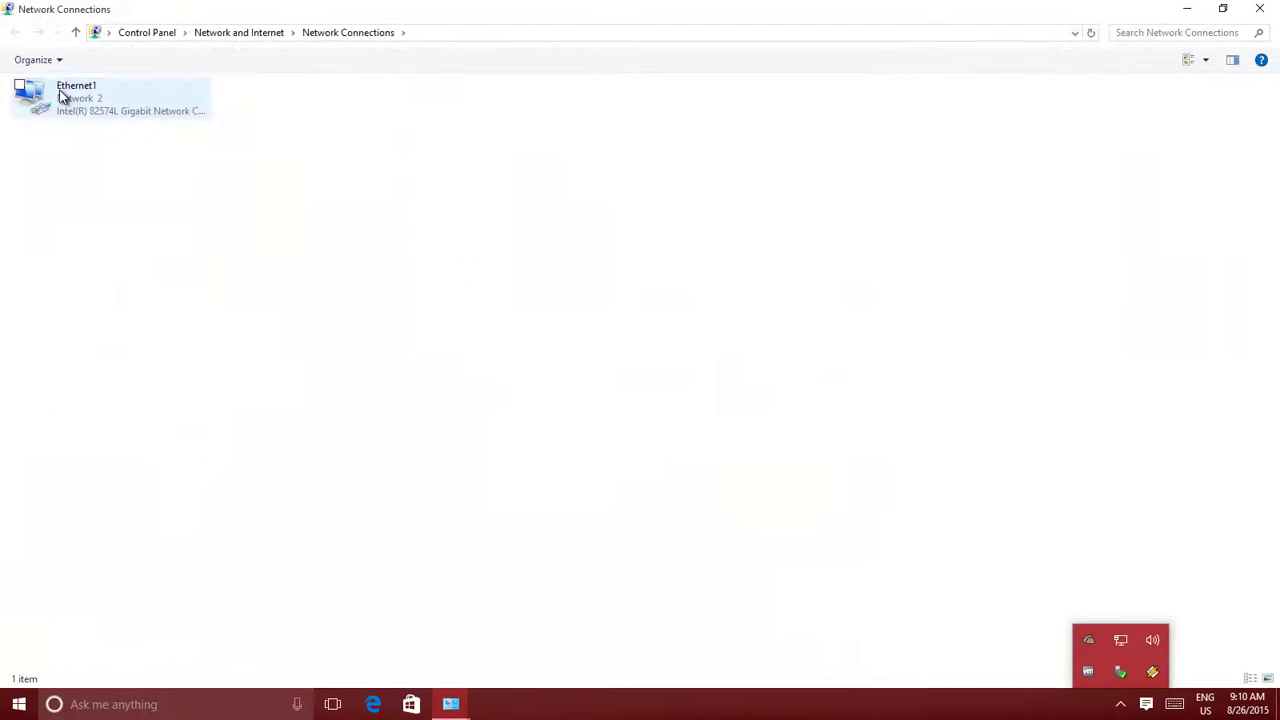
right_click(12, 93)
left_click(340, 111)
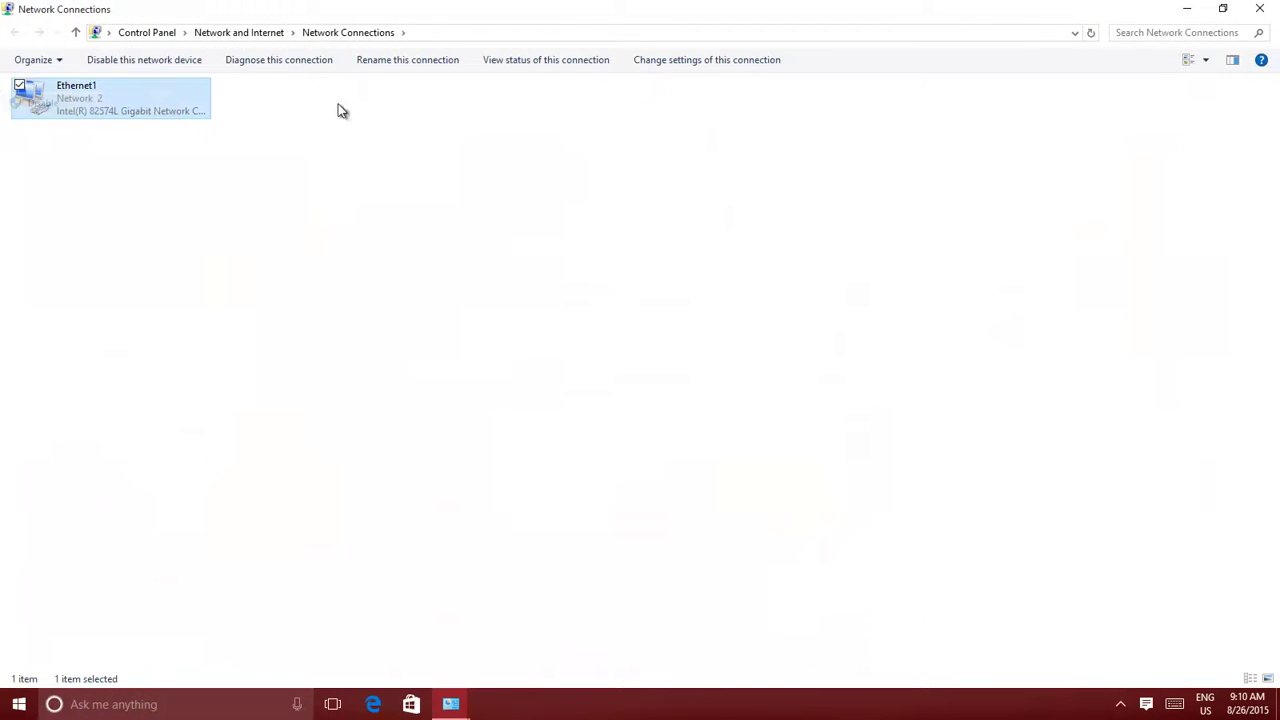
left_click(1260, 10)
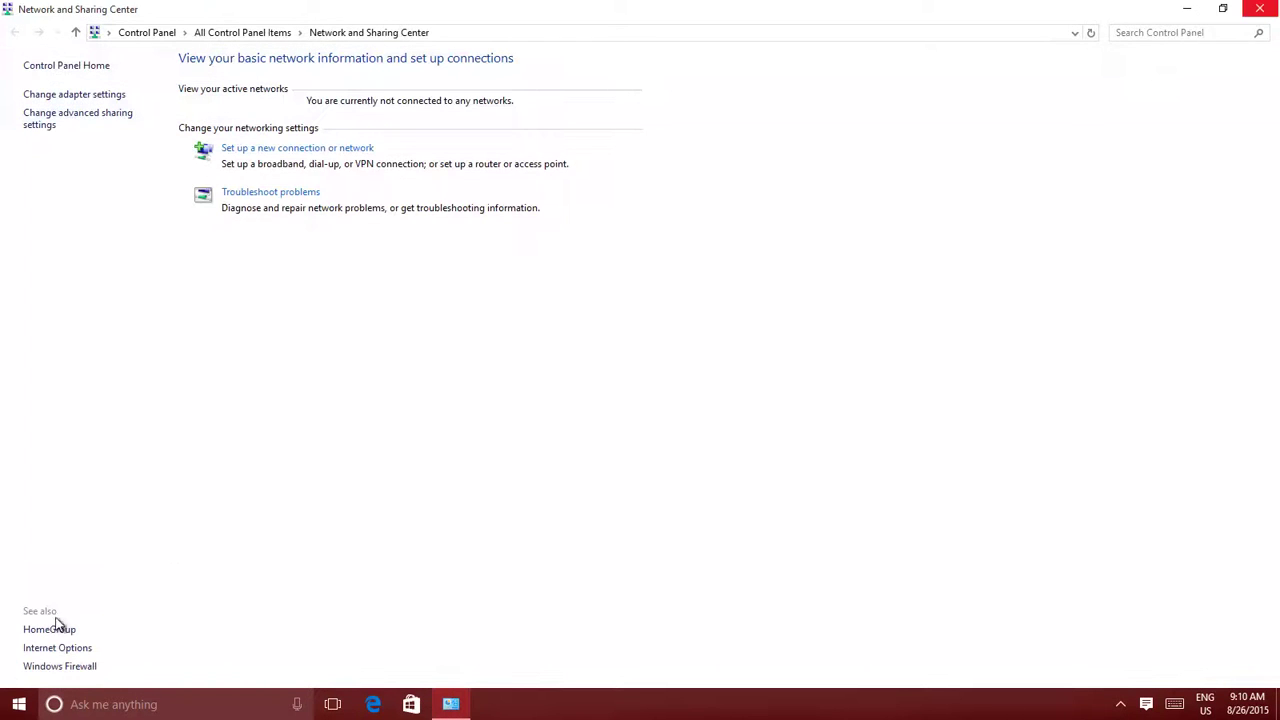
left_click(1260, 8)
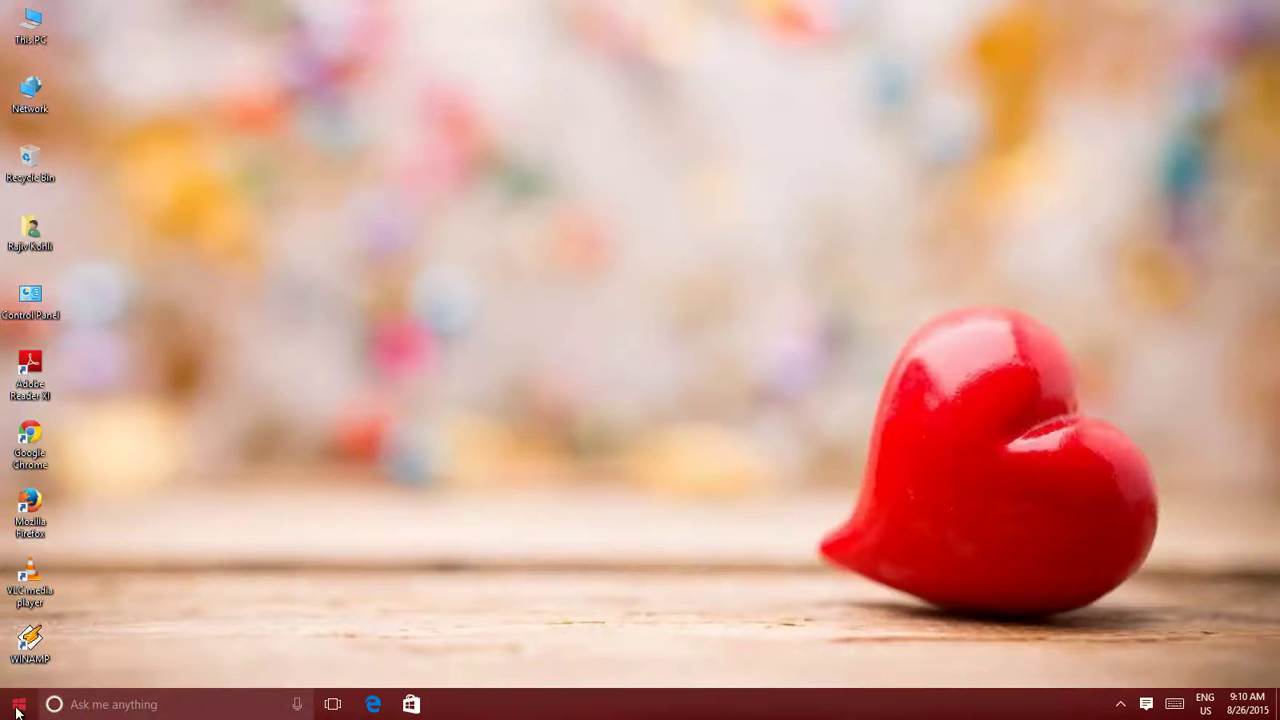
Launch the Maps app offline from the M section of All apps
left_click(19, 704)
left_click(40, 668)
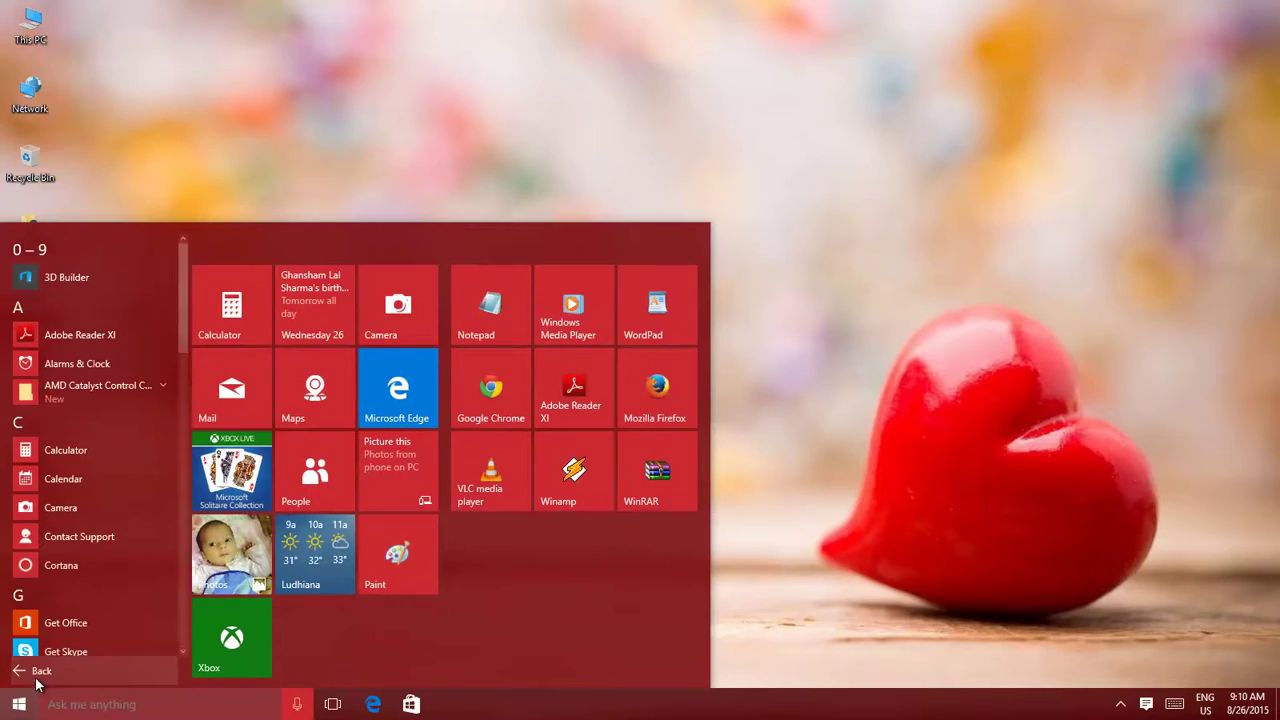
left_click(44, 256)
left_click(156, 421)
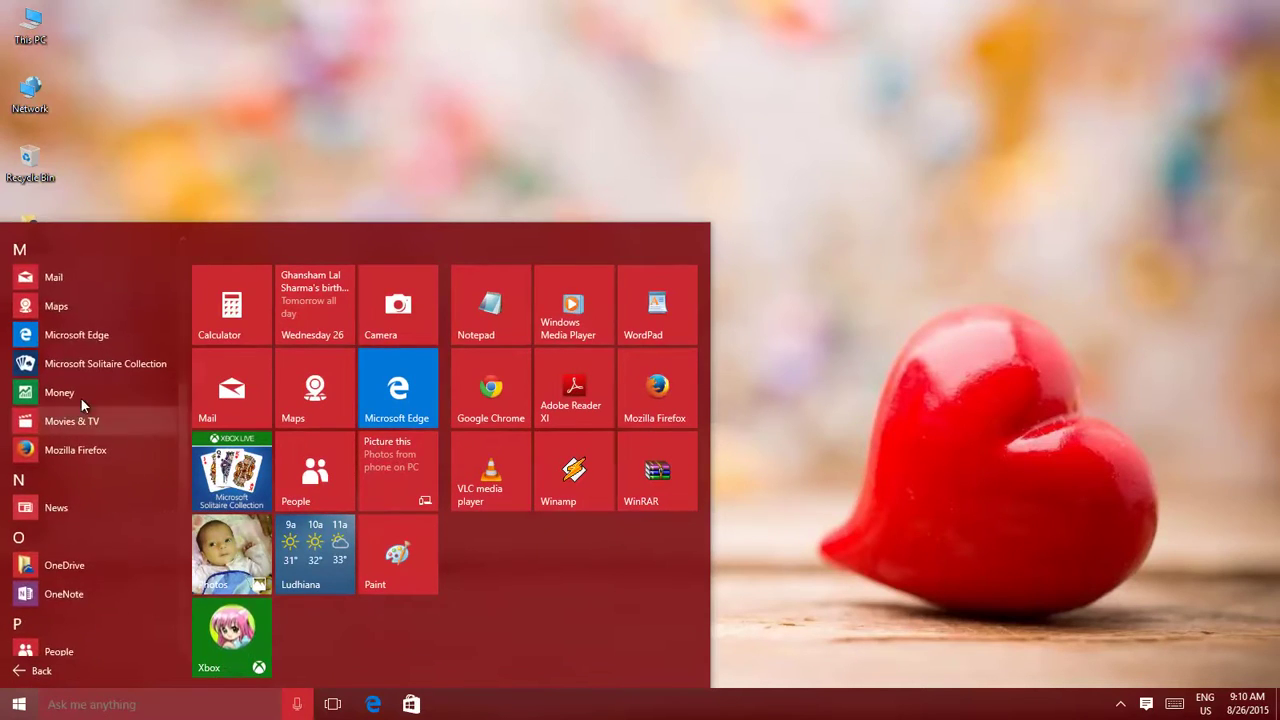
left_click(44, 307)
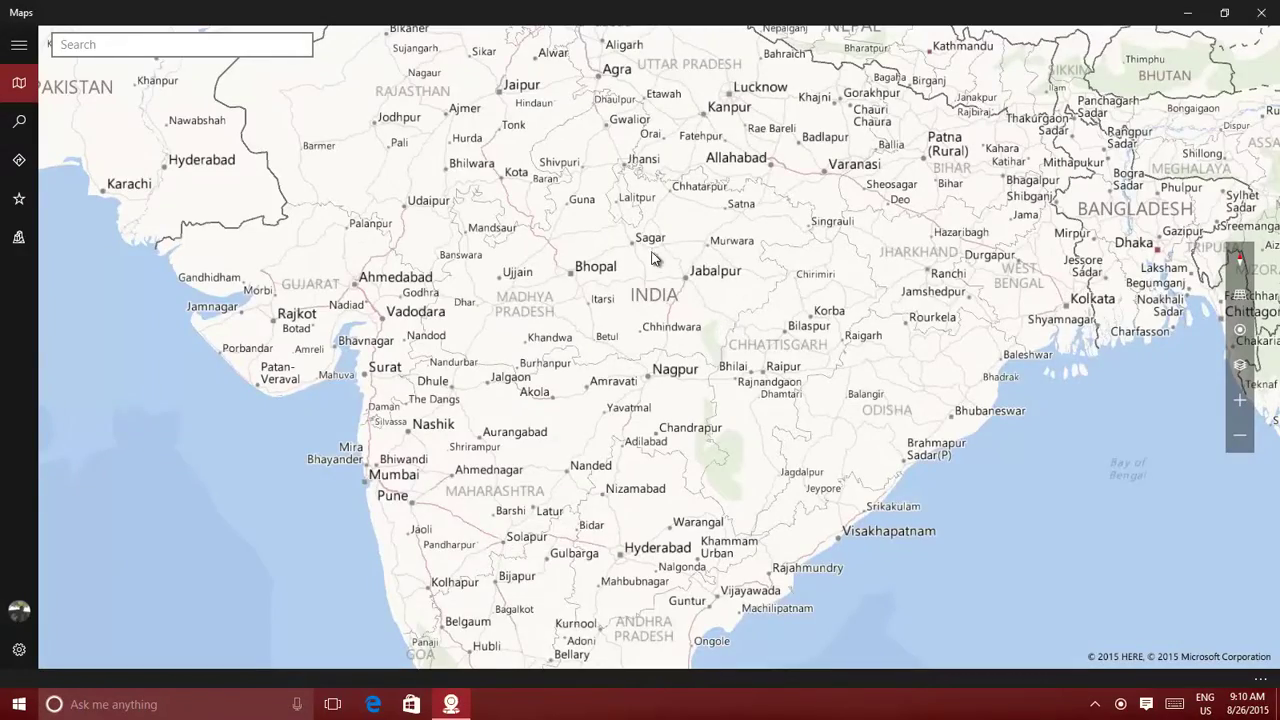
Pan to northern India and zoom into Chandigarh down to Sector 21 street detail
left_click_drag(651, 260, 656, 490)
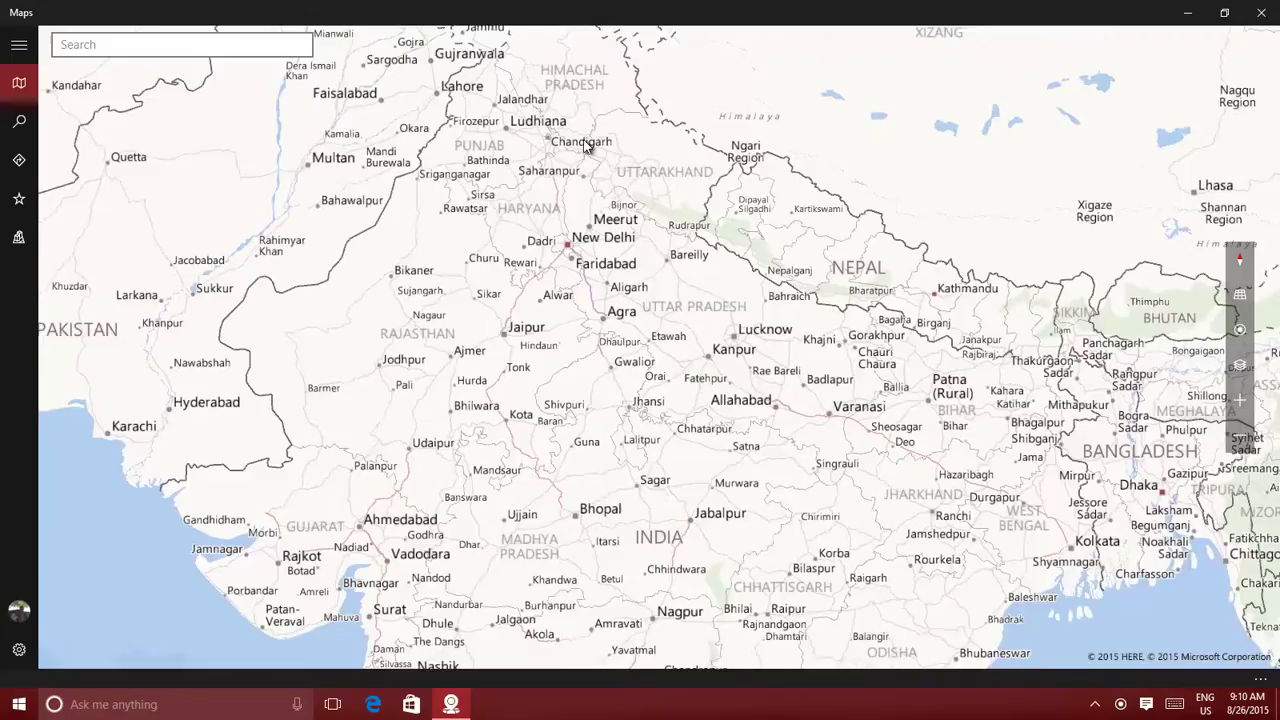
scroll(576, 148, "up", 1)
scroll(576, 148, "up", 5)
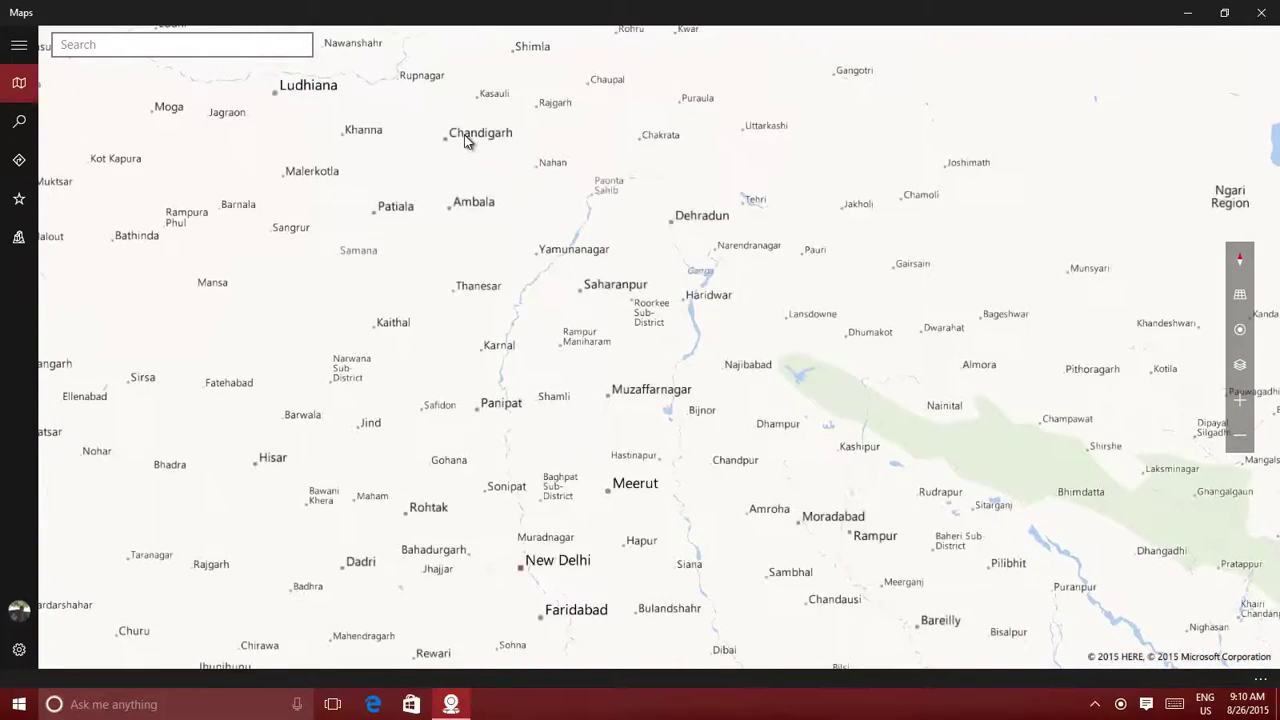
scroll(463, 143, "up", 4)
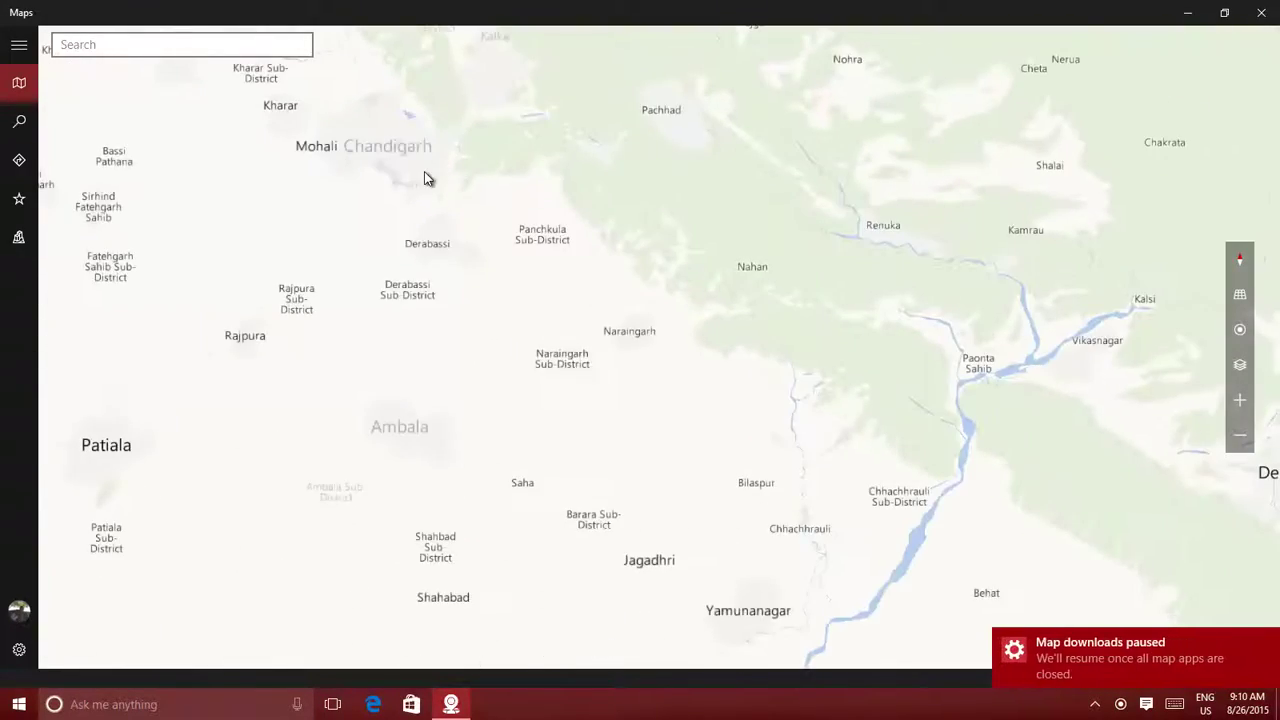
scroll(354, 156, "up", 1)
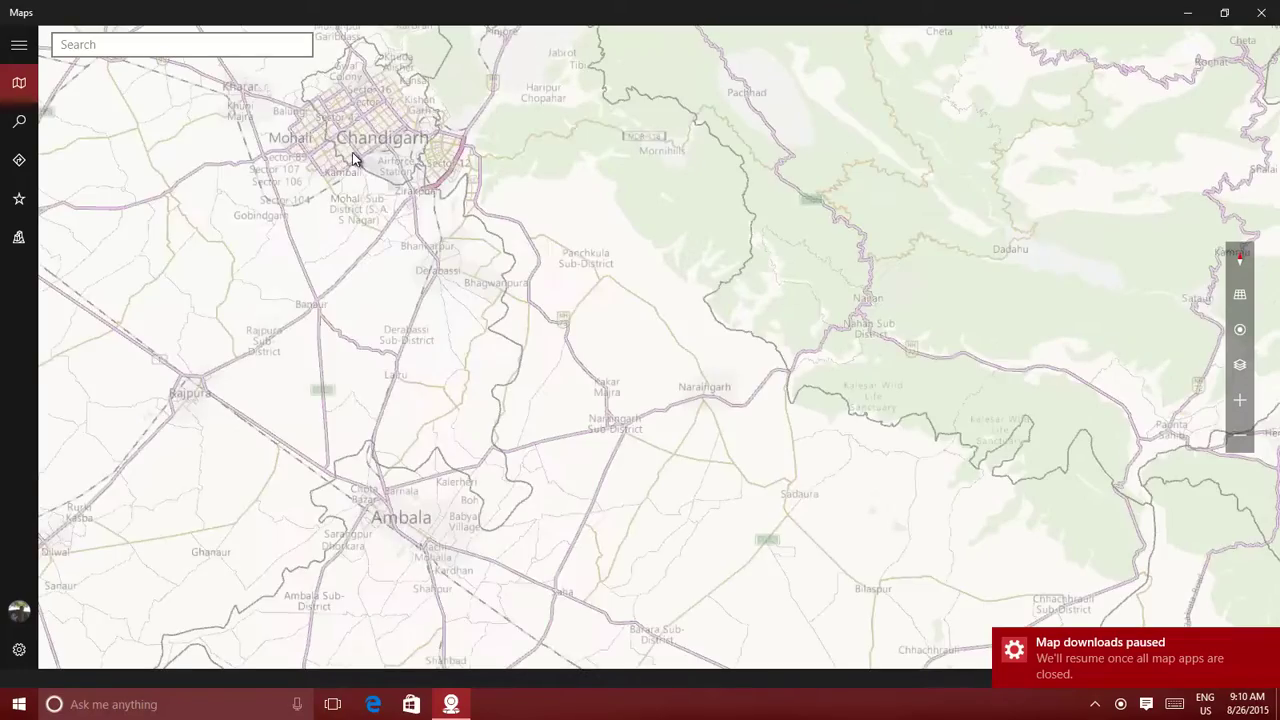
scroll(352, 152, "up", 2)
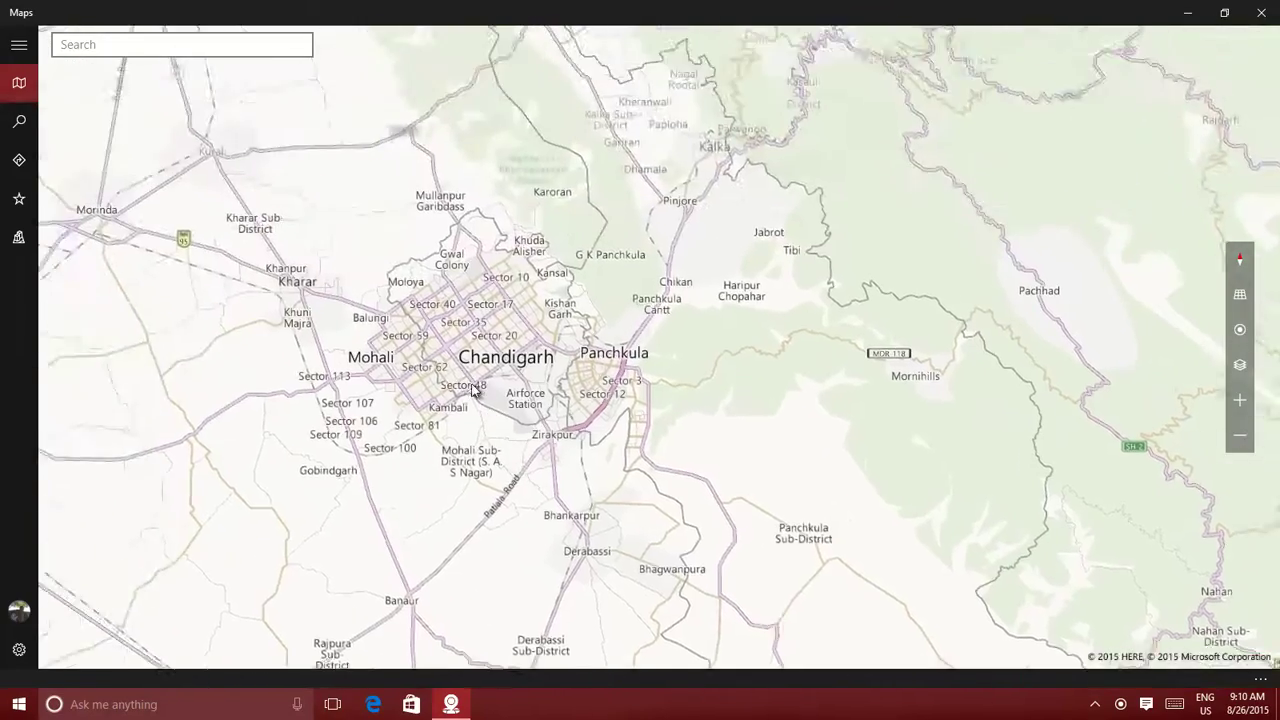
scroll(490, 366, "up", 4)
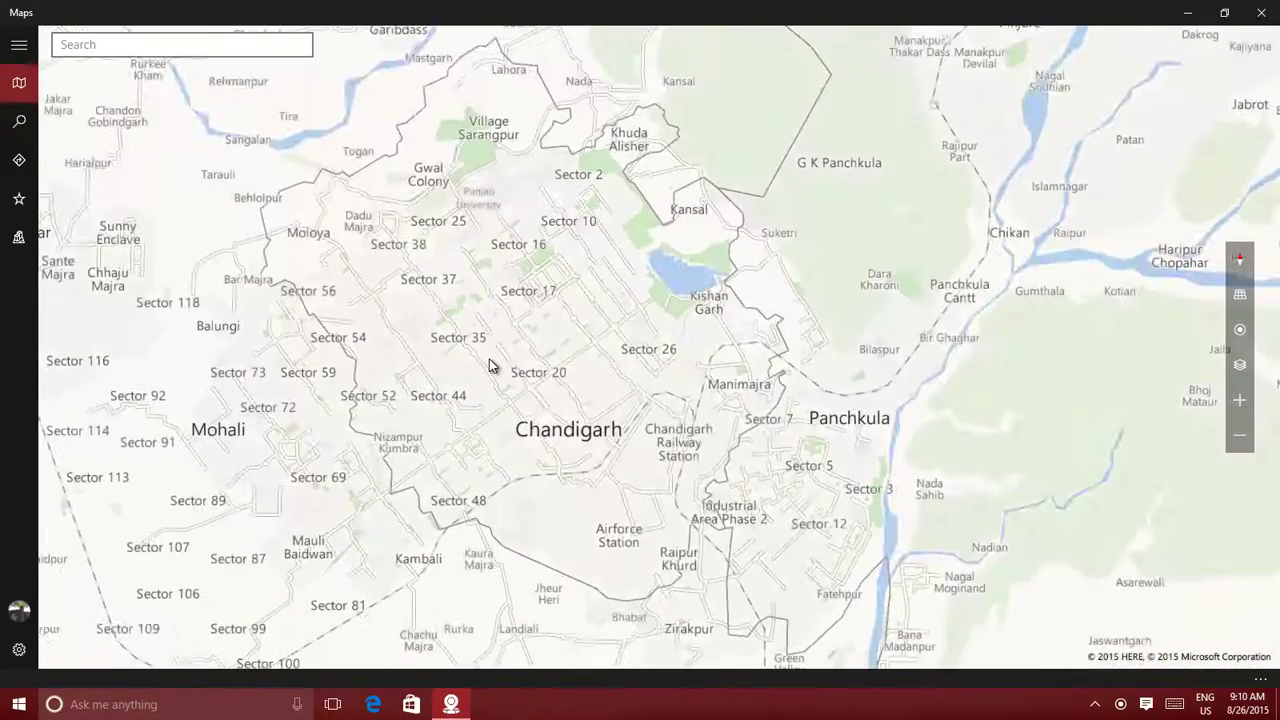
scroll(490, 366, "up", 2)
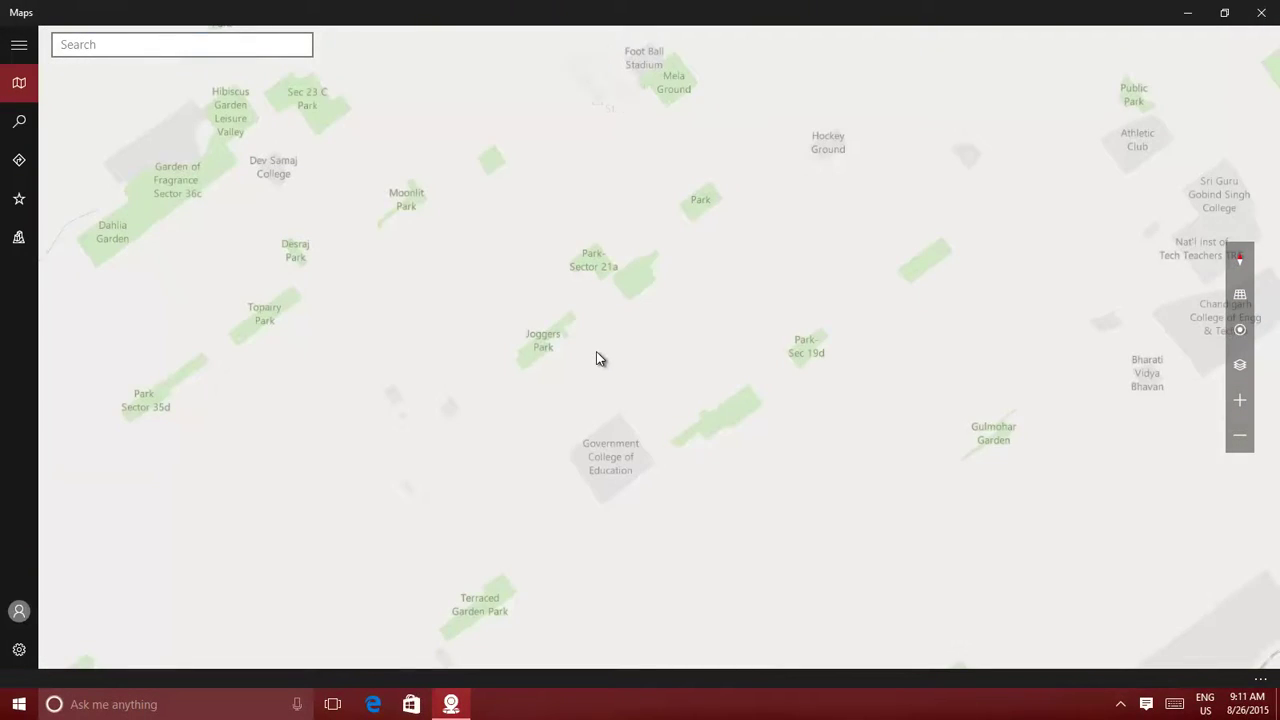
scroll(596, 352, "up", 1)
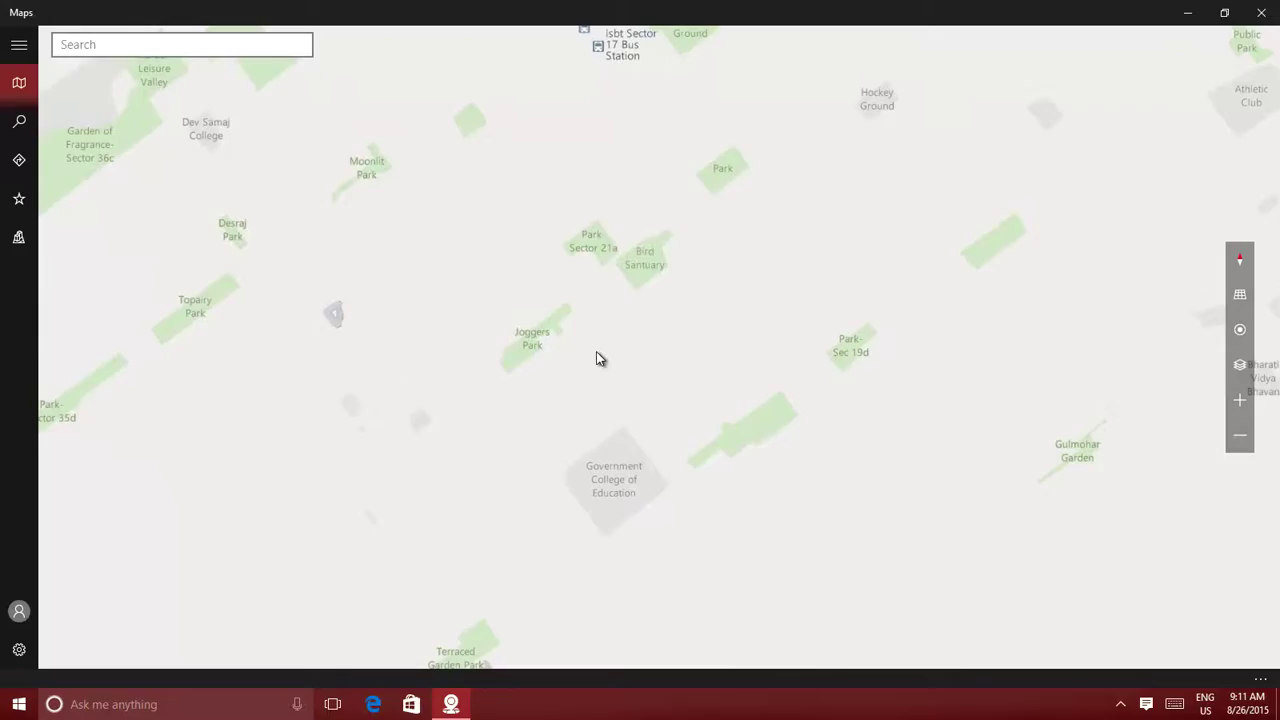
scroll(598, 358, "up", 1)
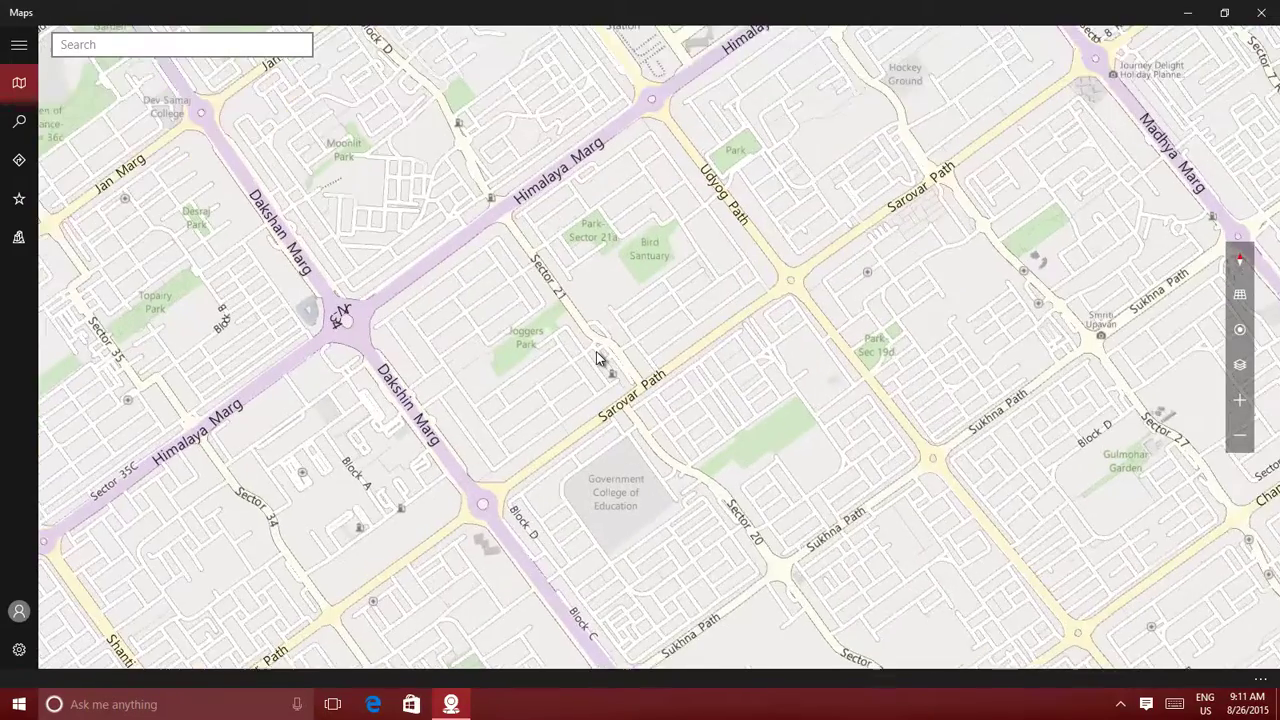